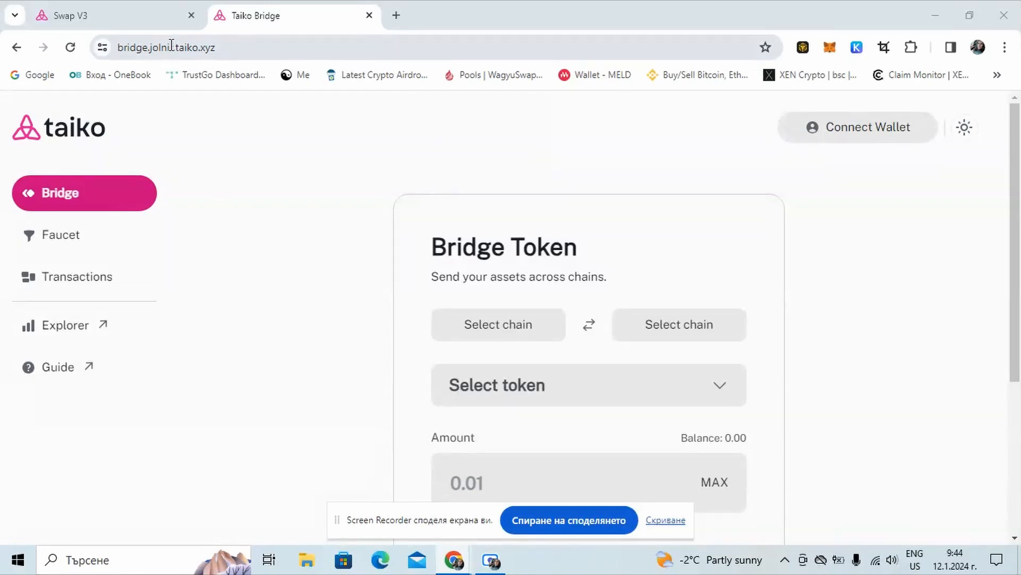
scroll(575, 308, "down", 3)
scroll(577, 308, "up", 3)
left_click(871, 133)
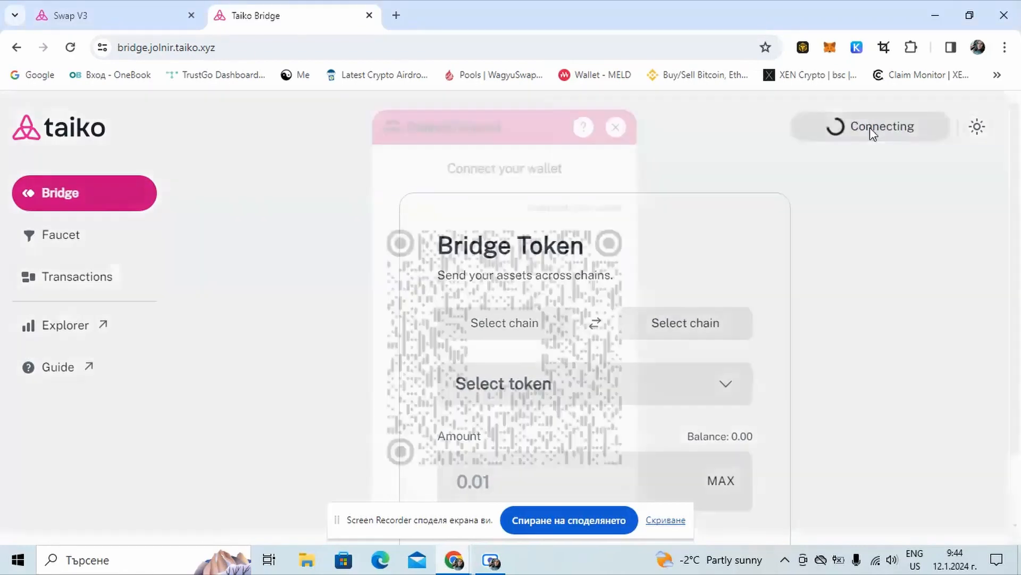
scroll(577, 280, "down", 2)
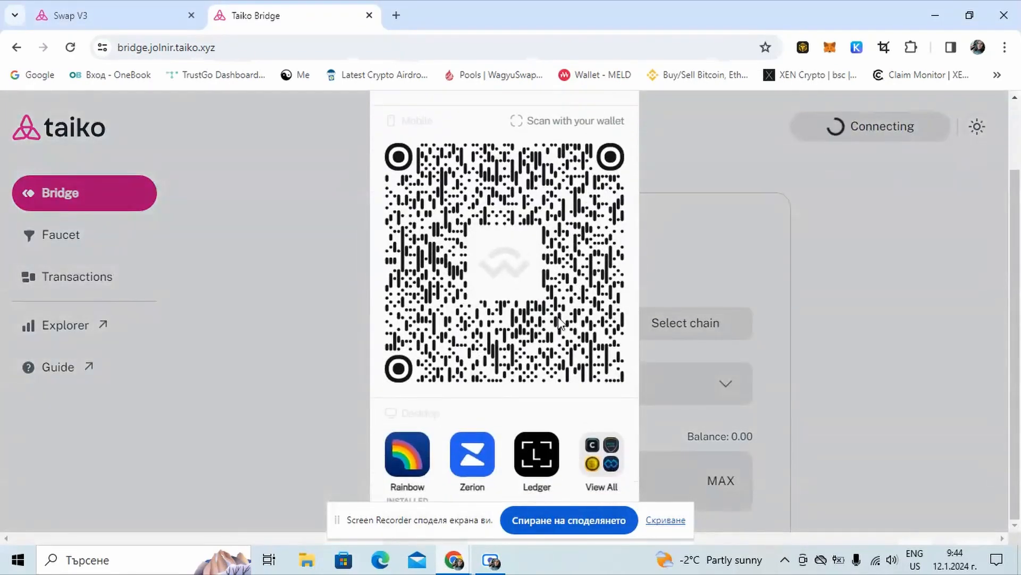
left_click(593, 467)
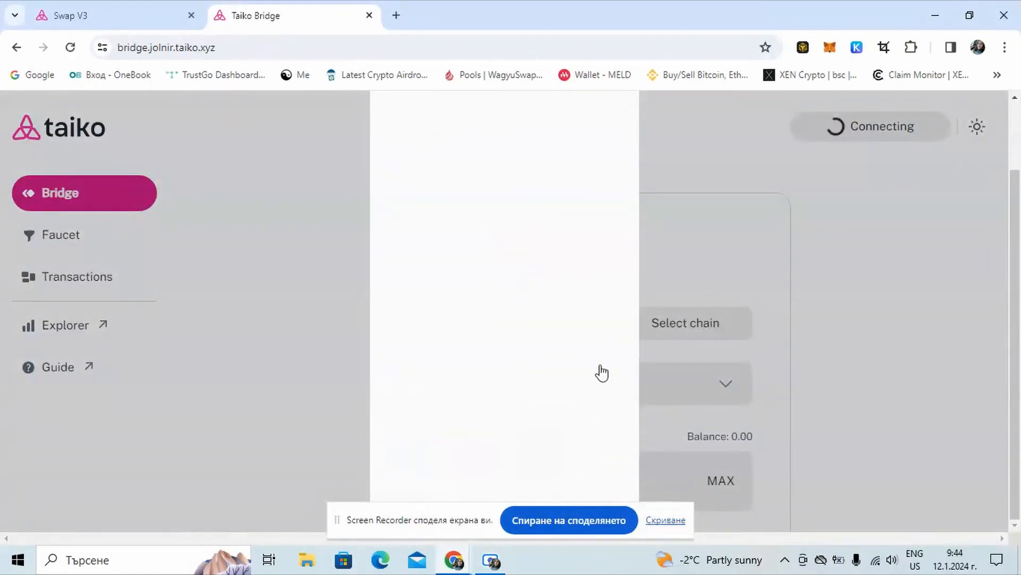
left_click(472, 388)
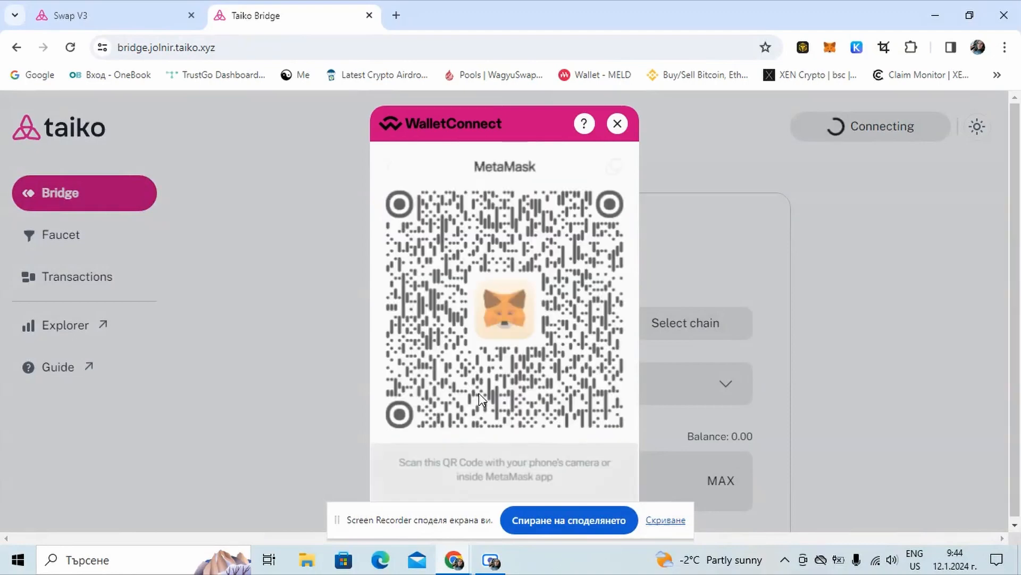
left_click(615, 115)
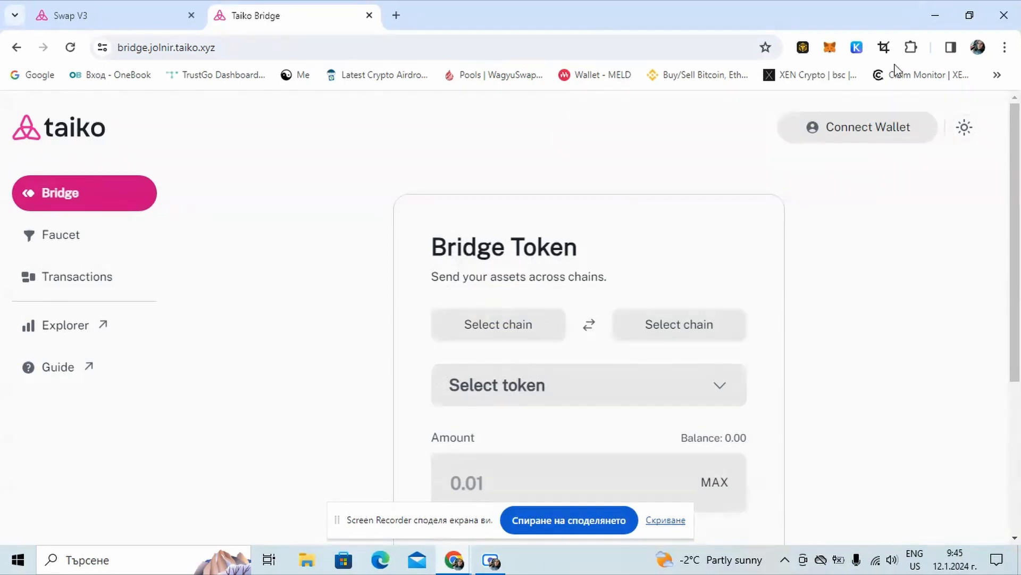
Connect the MetaMask wallet to the Taiko bridge through WalletConnect and choose Sepolia as the network
left_click(857, 127)
scroll(494, 434, "down", 2)
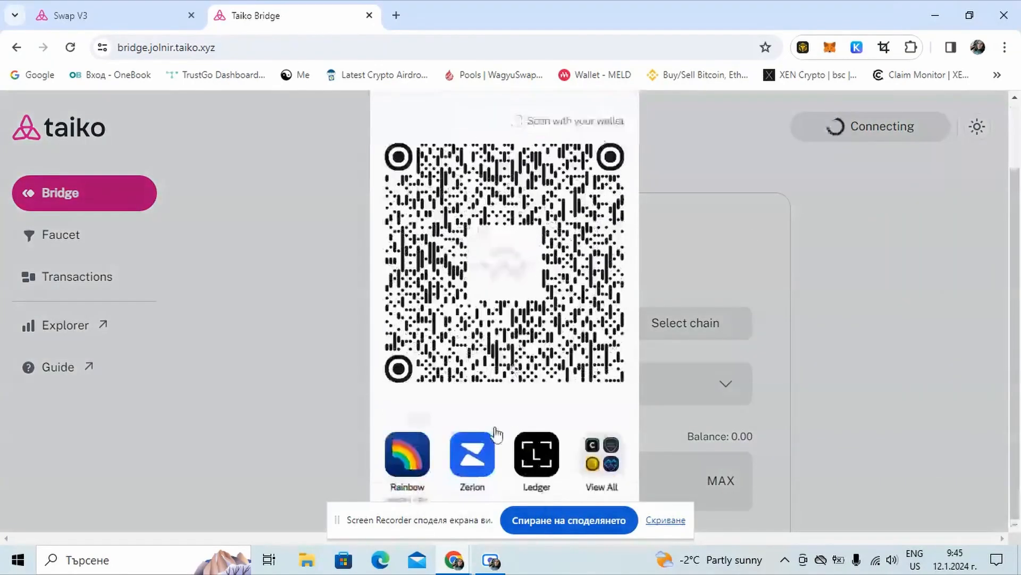
left_click(606, 461)
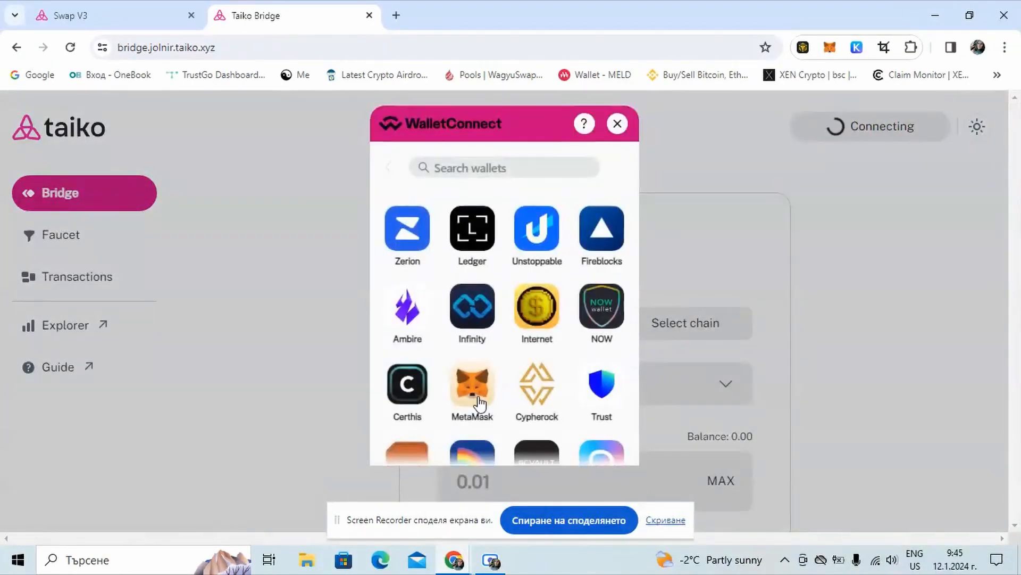
left_click(472, 388)
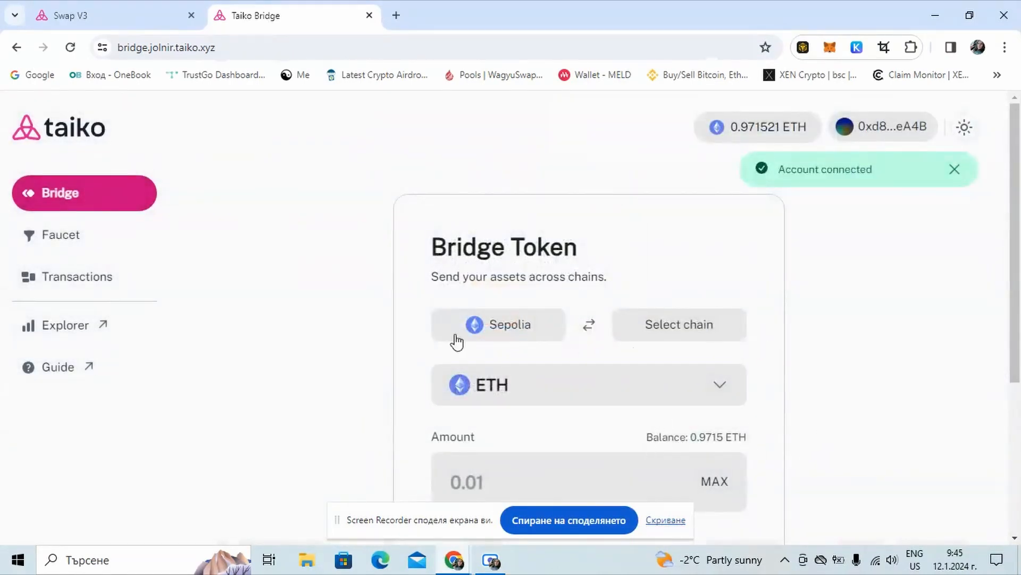
left_click(528, 327)
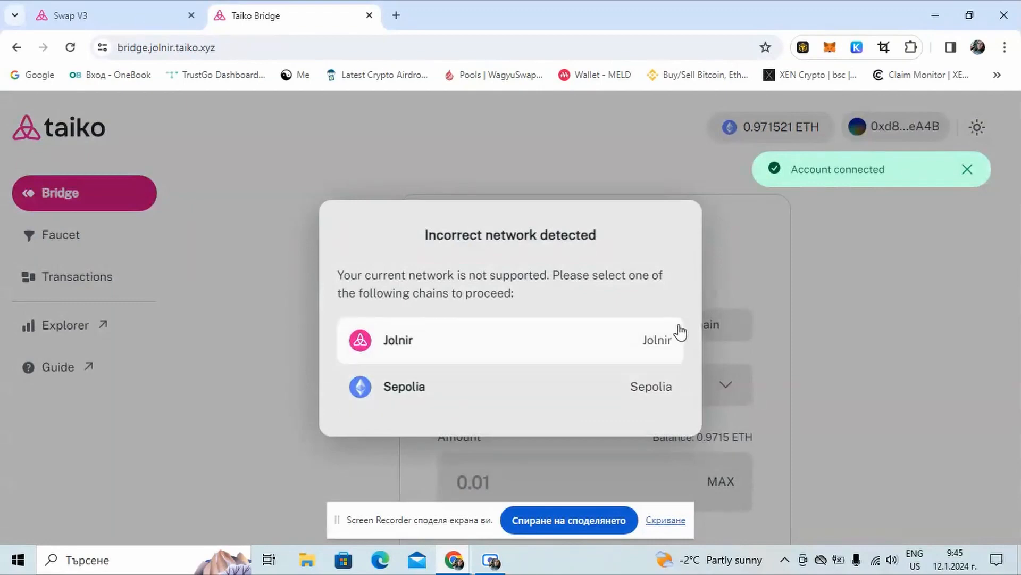
left_click(584, 401)
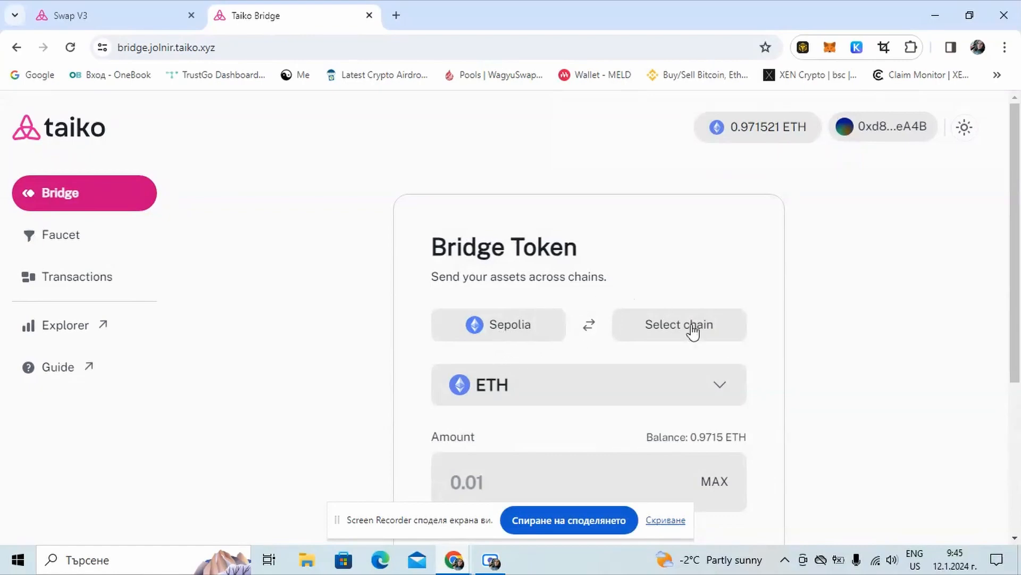
Go to the Faucet page and choose HORSE as the test token for minting
left_click(66, 246)
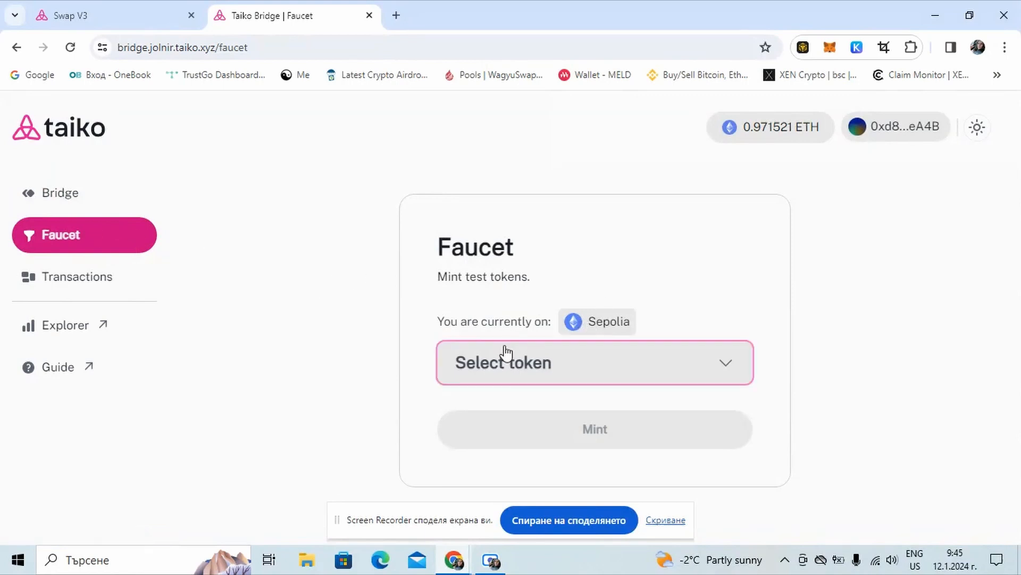
left_click(723, 361)
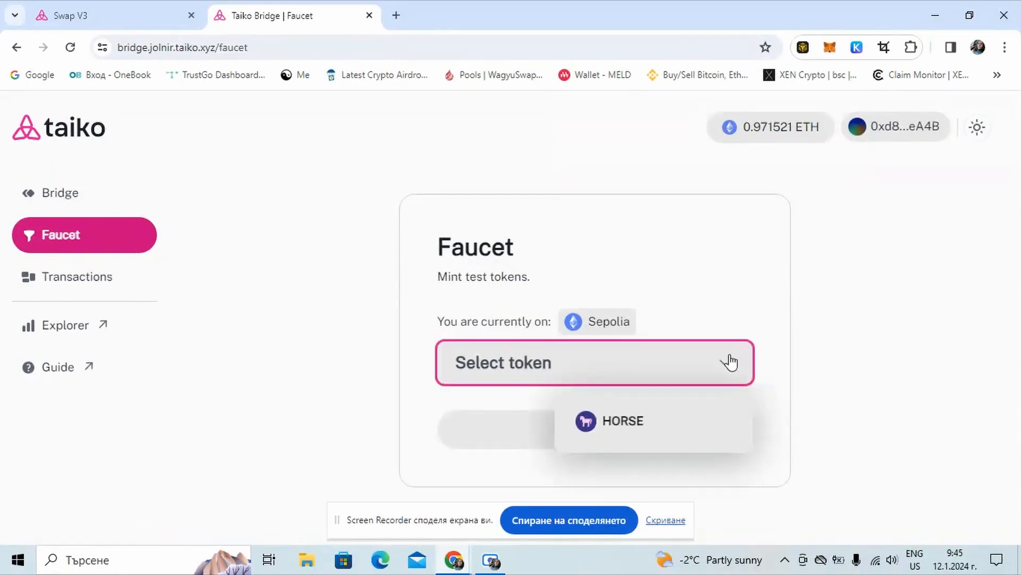
left_click(622, 433)
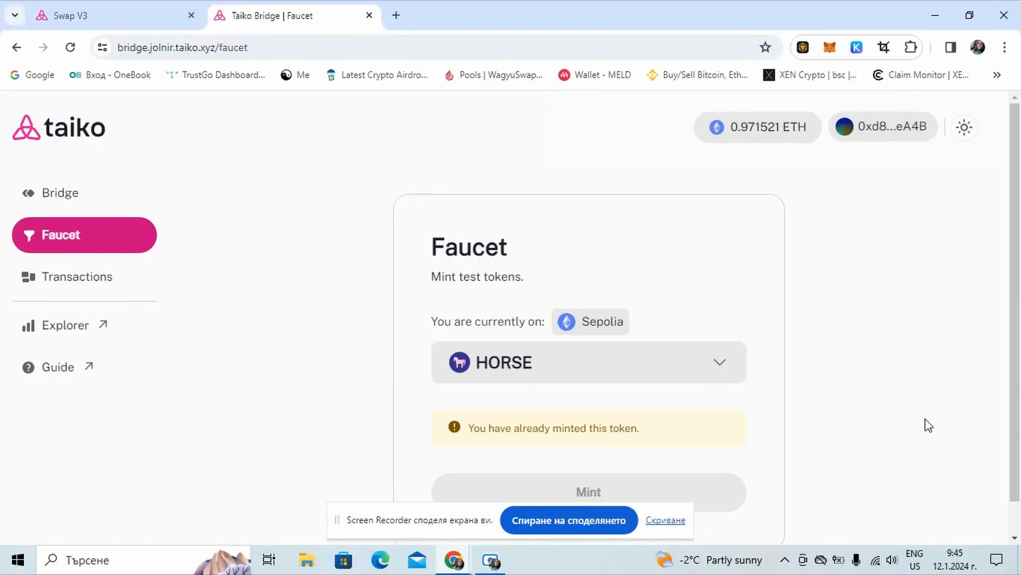
scroll(585, 420, "down", 1)
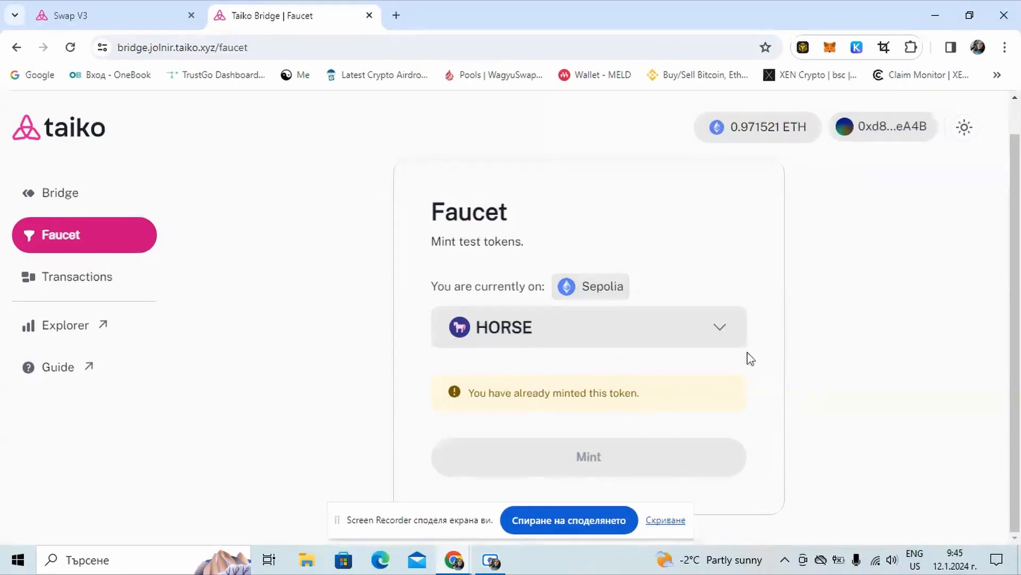
Return to the Bridge page and set Jolnir as the destination chain
left_click(78, 195)
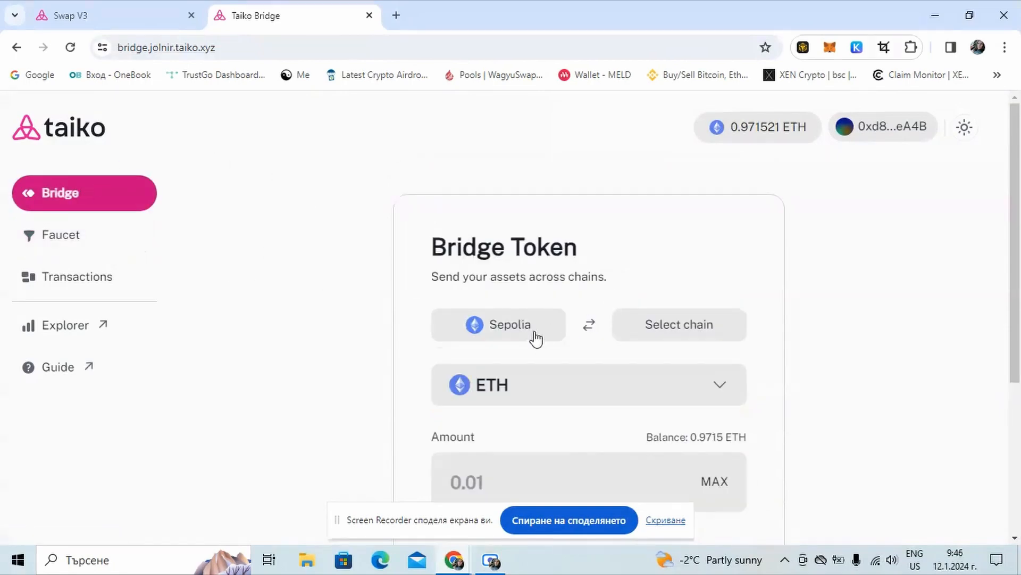
left_click(676, 330)
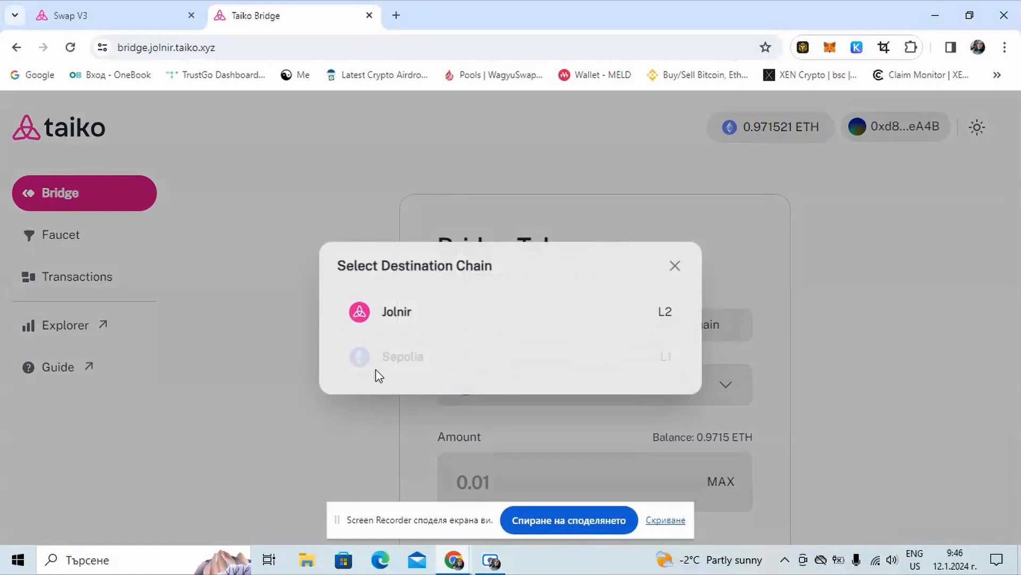
left_click(396, 318)
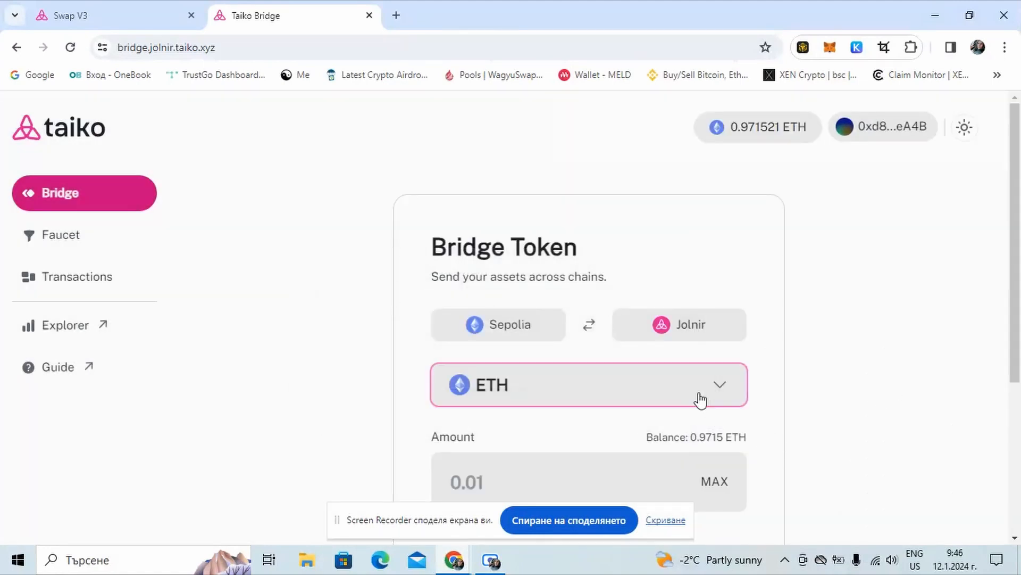
Enter 0.05 ETH as the amount to bridge and review the recipient address and processing fee
scroll(830, 379, "down", 1)
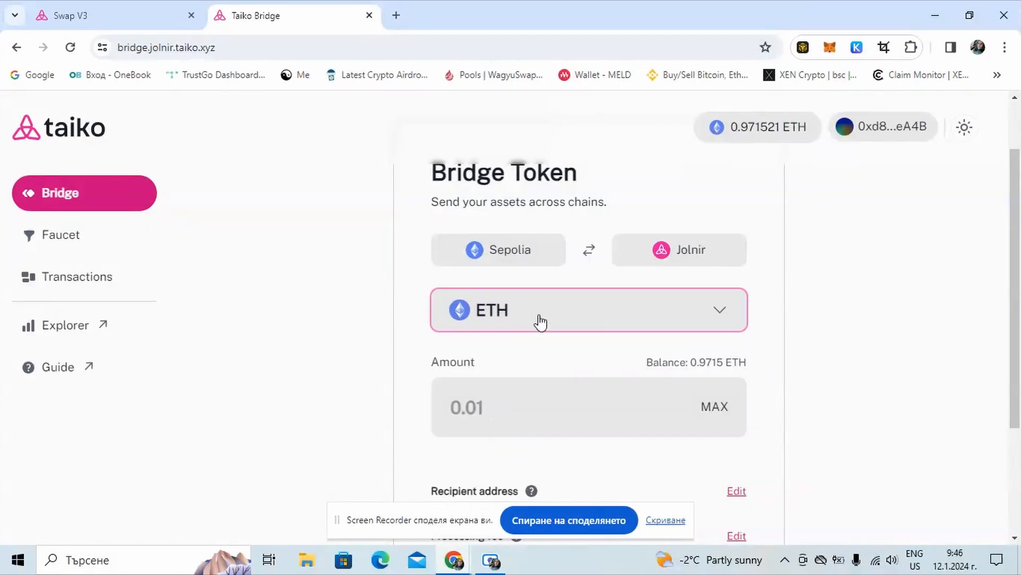
left_click(497, 415)
type("0.05")
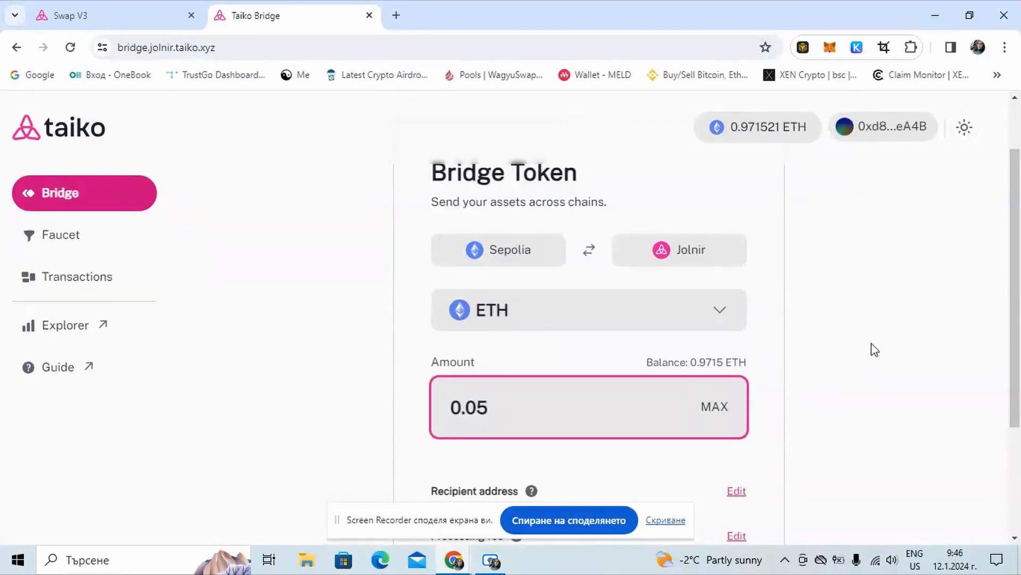
scroll(862, 342, "down", 3)
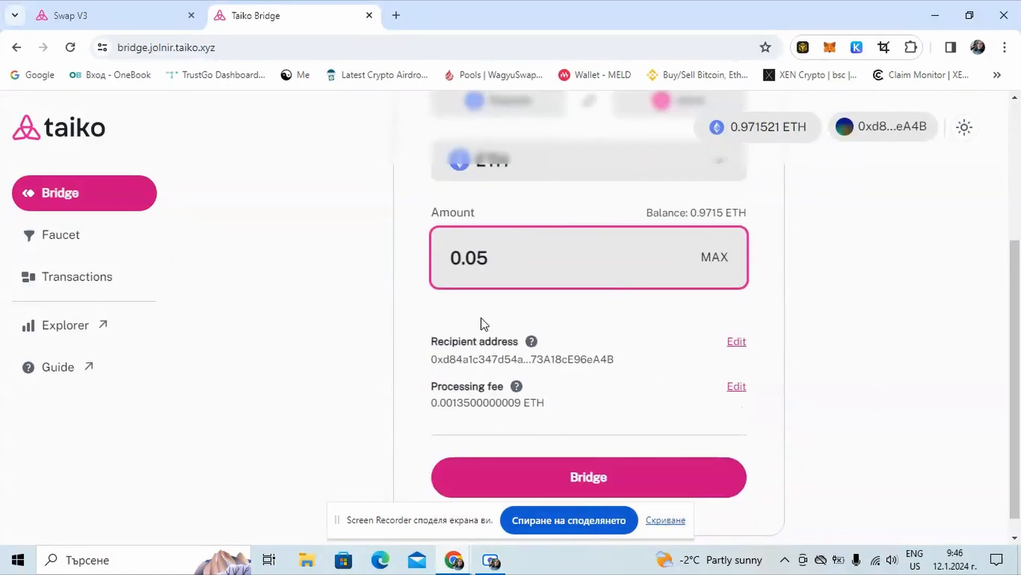
scroll(506, 331, "up", 3)
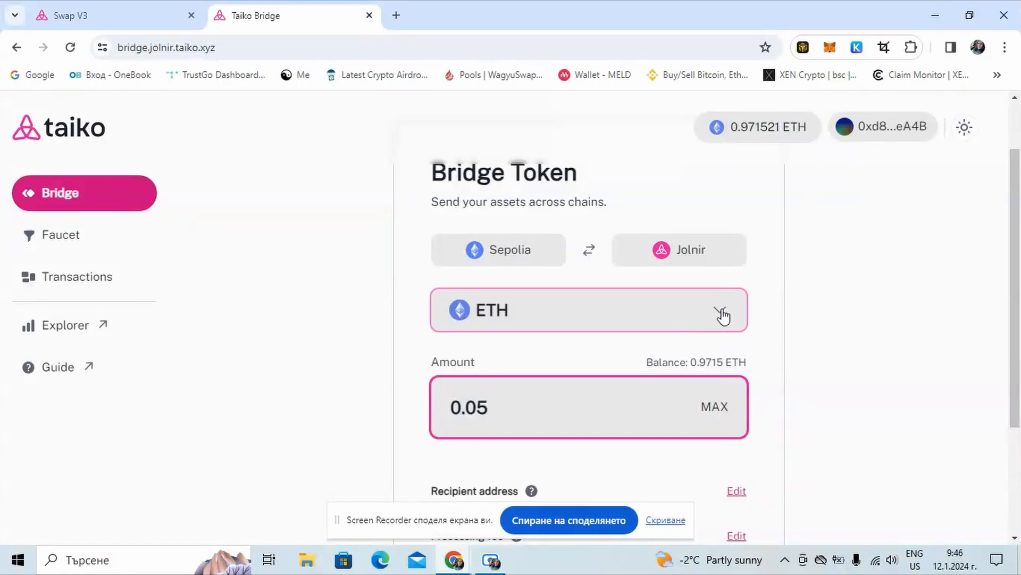
scroll(775, 367, "down", 3)
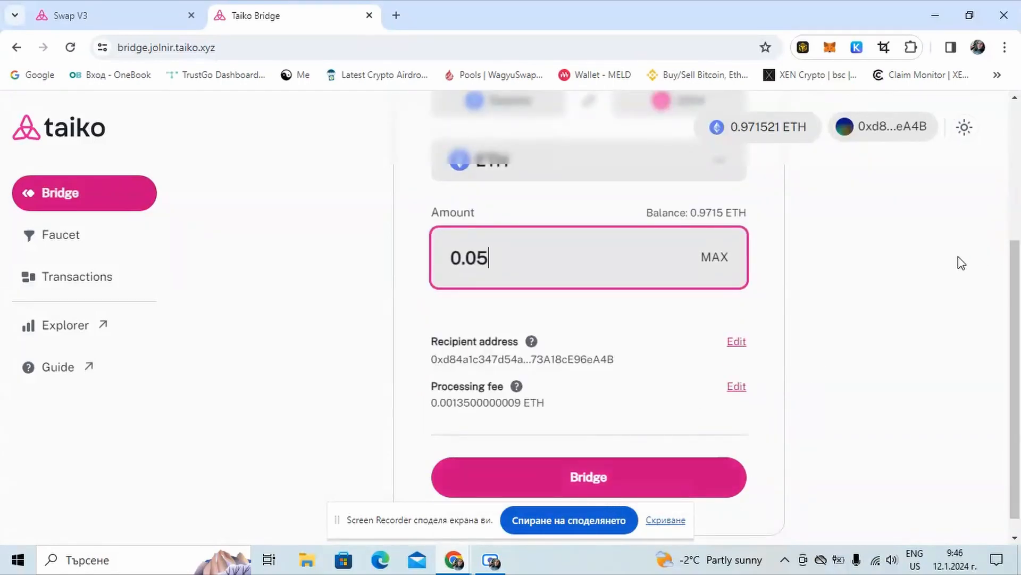
Change the token to bridge to HORSE and review the amount, recipient and processing fee details
scroll(832, 292, "up", 3)
left_click(712, 315)
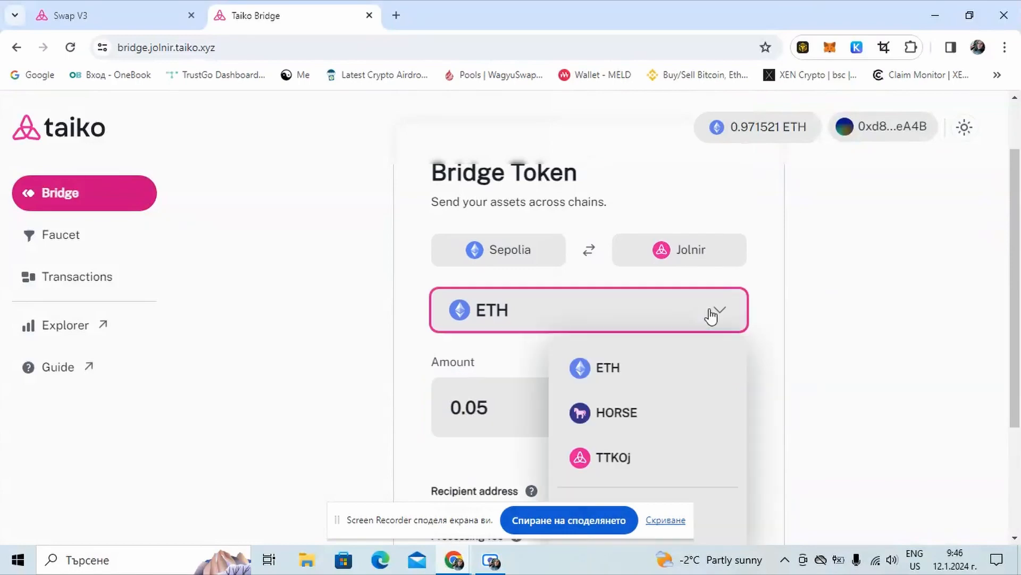
left_click(635, 420)
scroll(898, 363, "down", 3)
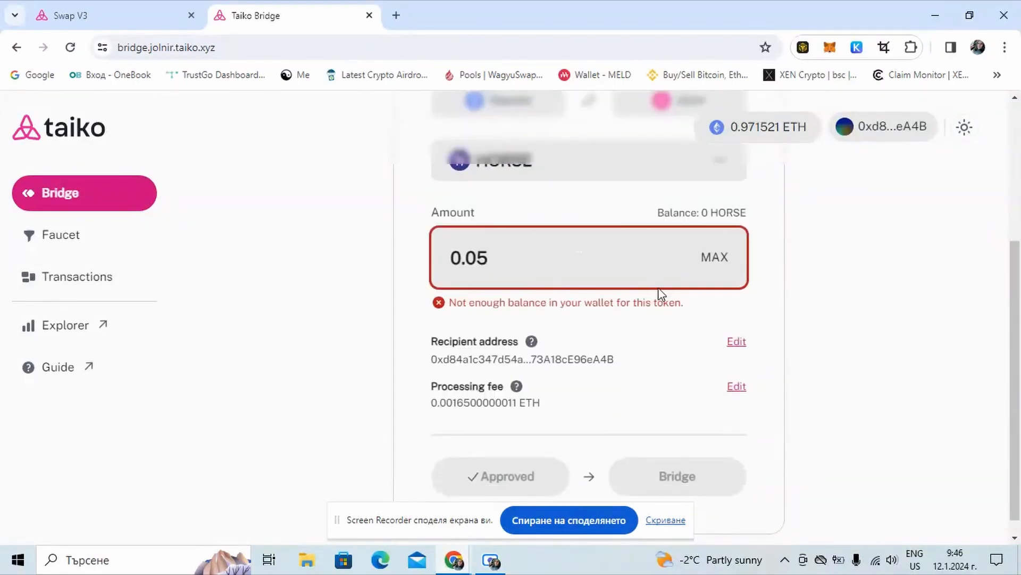
scroll(609, 384, "down", 1)
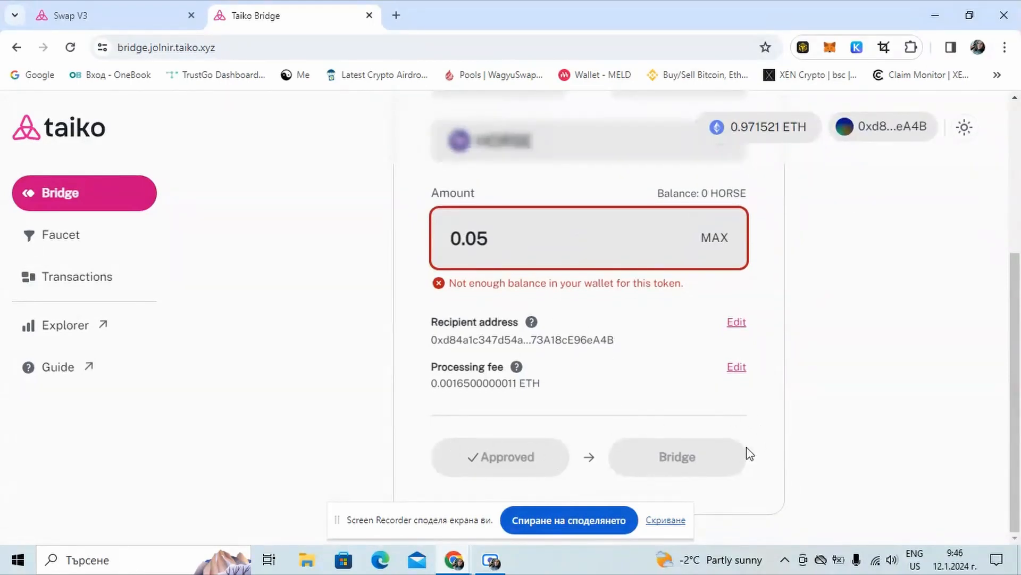
scroll(692, 435, "up", 4)
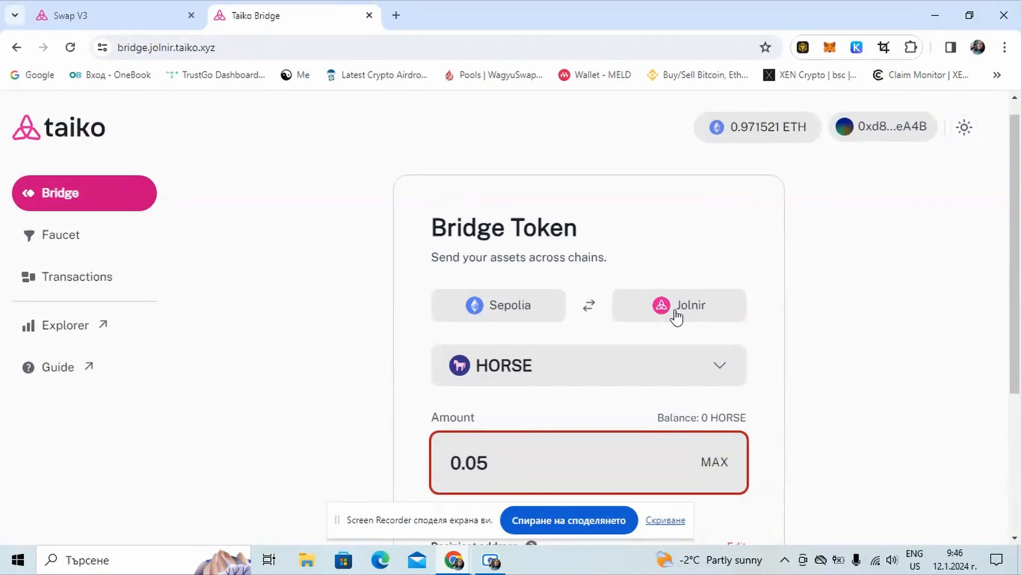
scroll(527, 359, "down", 3)
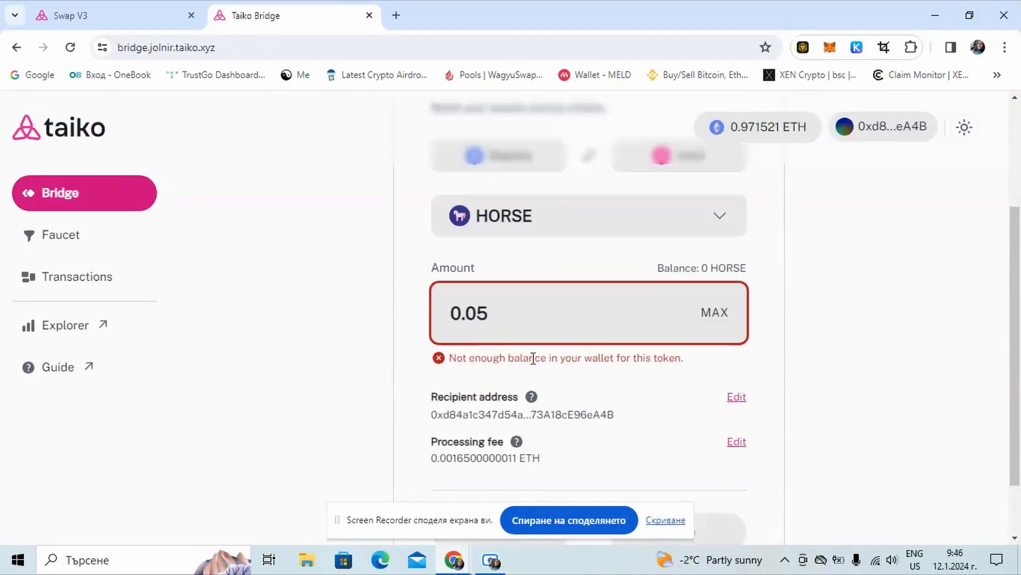
scroll(623, 377, "down", 2)
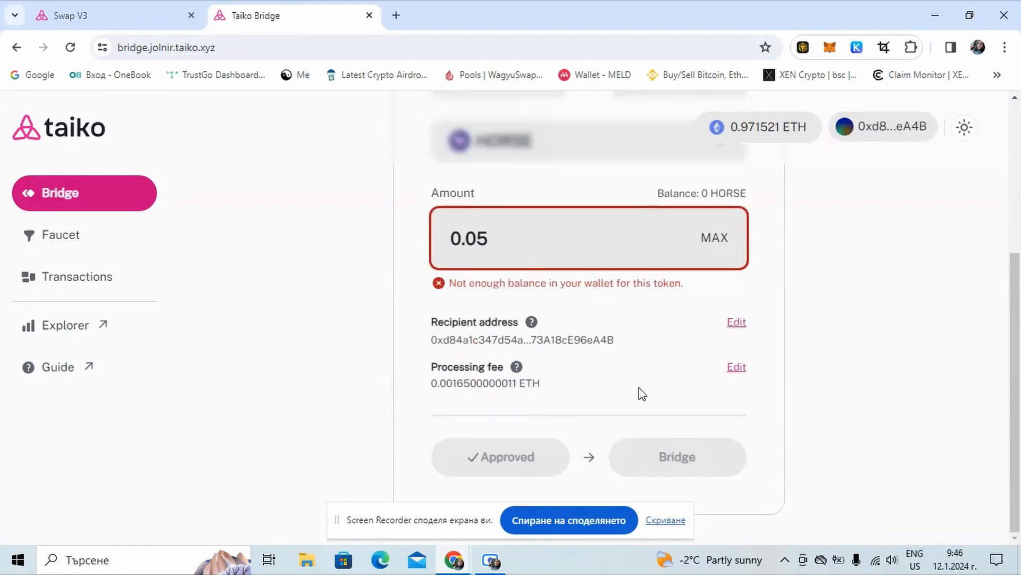
scroll(642, 394, "up", 5)
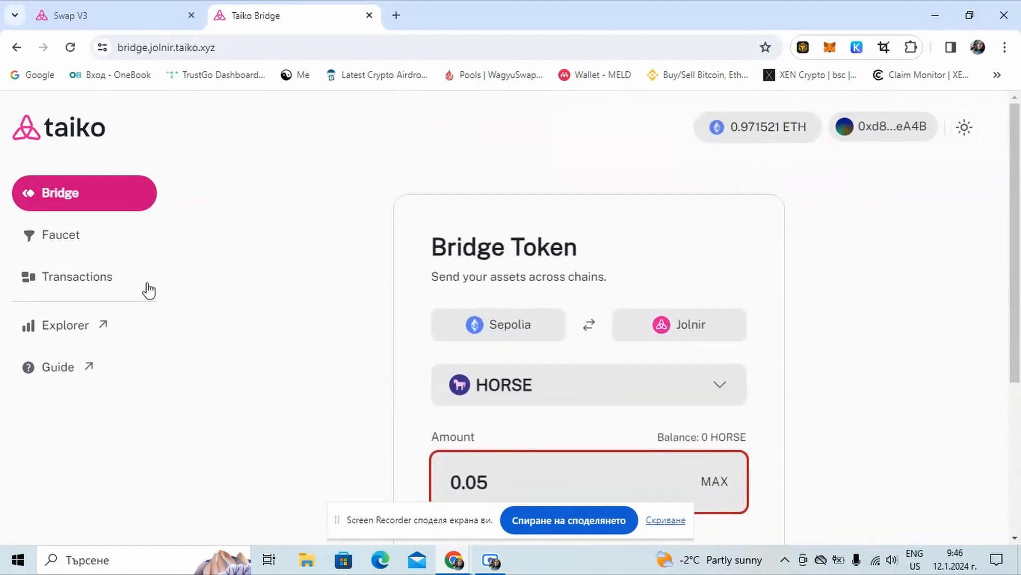
Switch to the Swap V3 site and open its Swap page
left_click(152, 14)
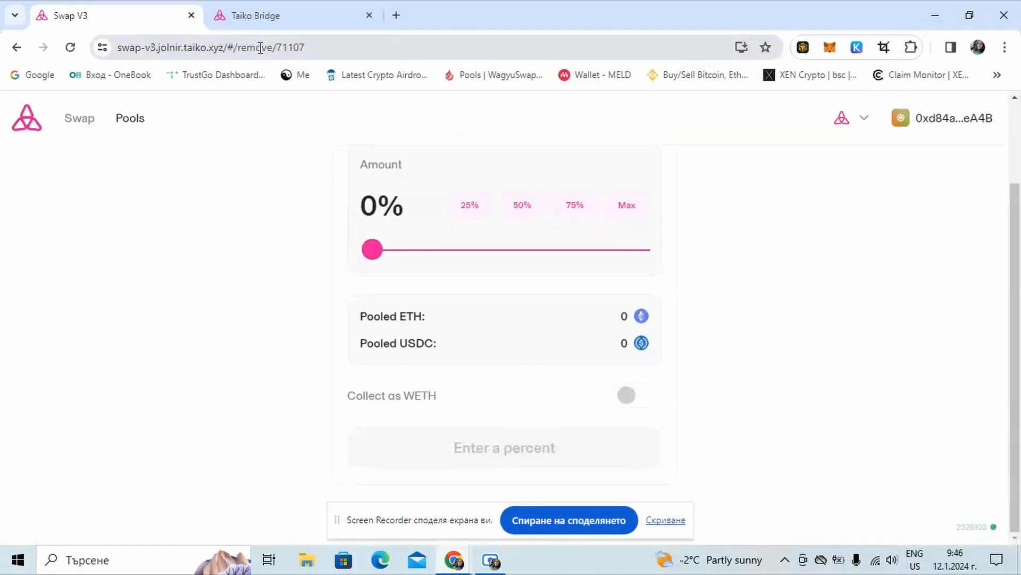
left_click(80, 119)
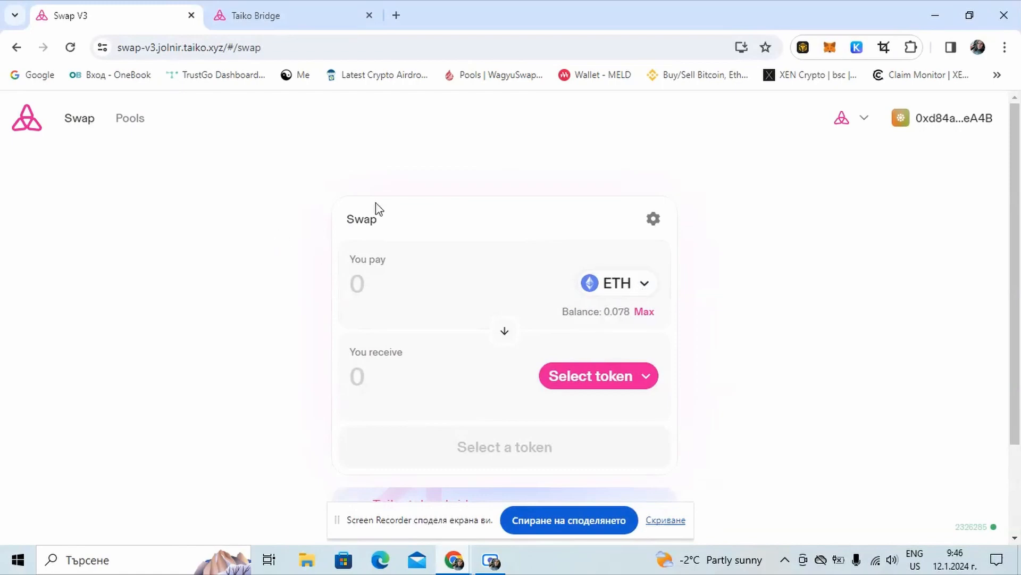
Choose USDC as the token to pay with in the swap, and switch it back to ETH
left_click(645, 287)
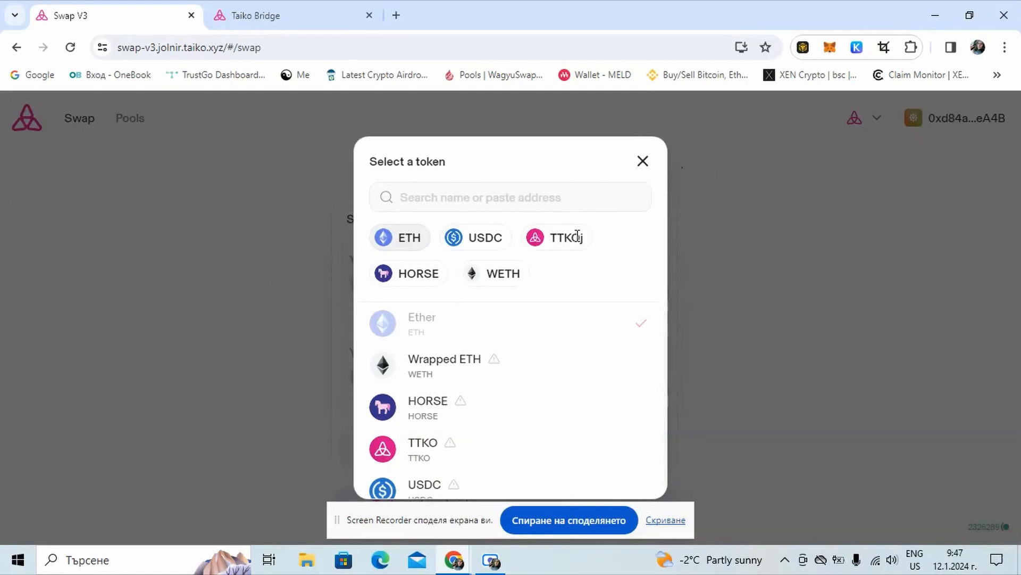
left_click(490, 238)
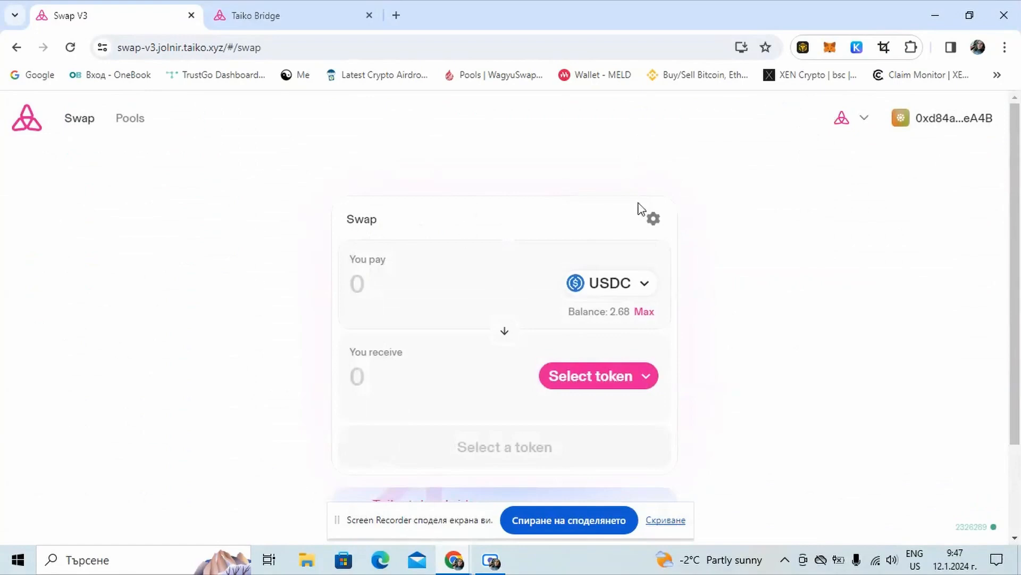
scroll(659, 276, "down", 1)
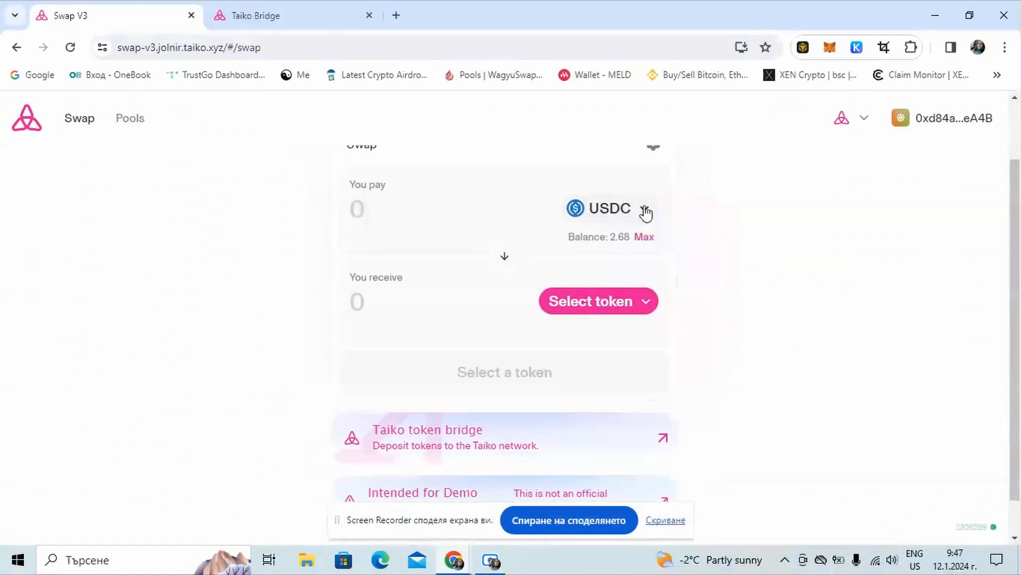
left_click(646, 212)
left_click(398, 234)
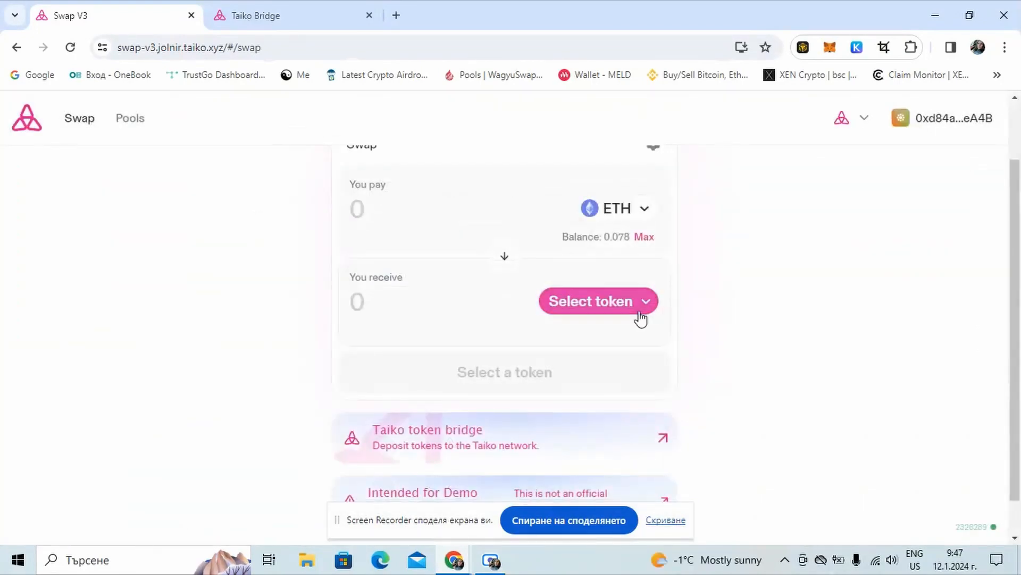
Choose USDC as the token to receive for ETH in the swap
left_click(641, 319)
left_click(488, 248)
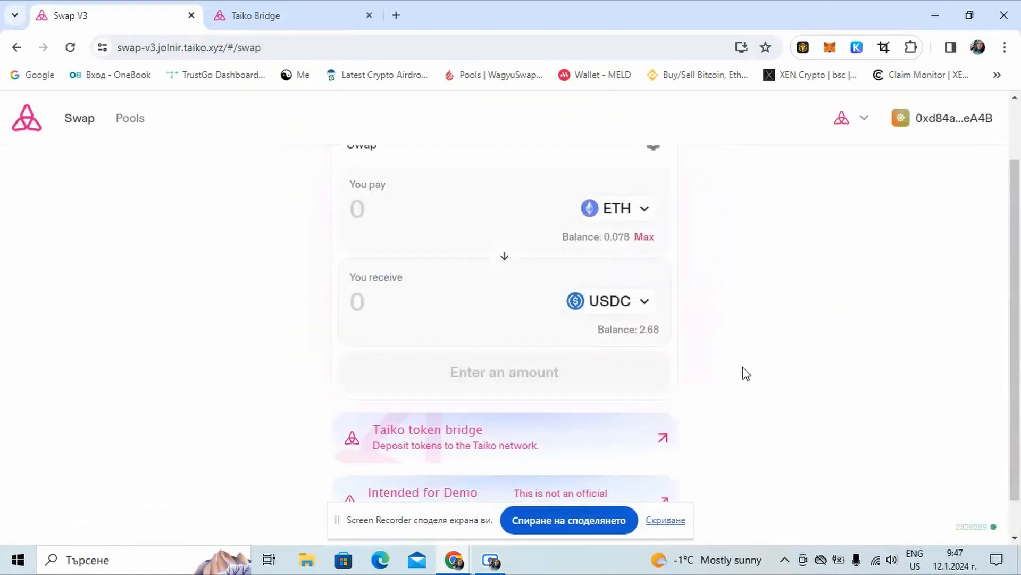
scroll(638, 374, "up", 1)
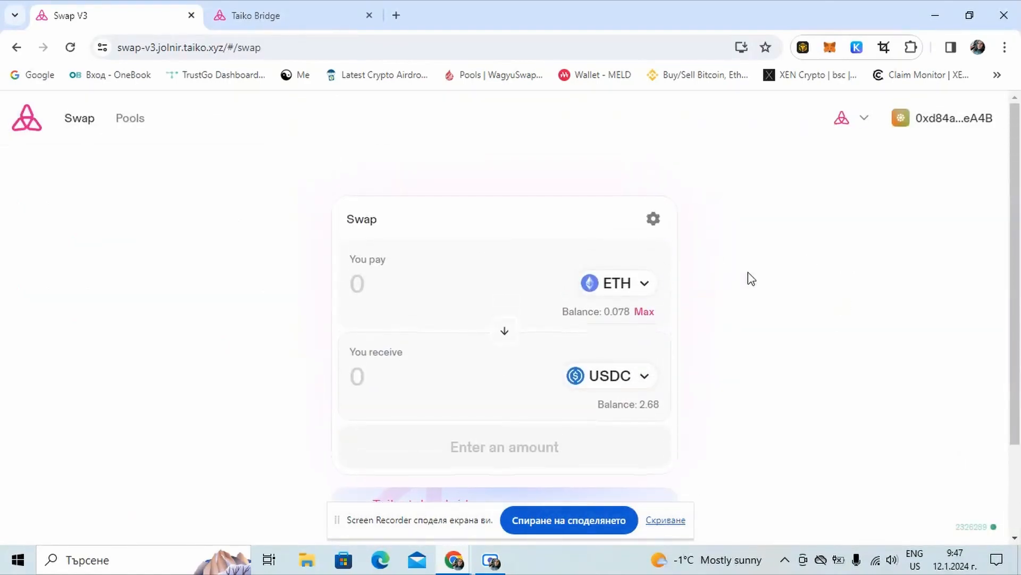
Change the swap pair to pay with USDC and receive TTKO
left_click(630, 285)
left_click(486, 241)
left_click(611, 378)
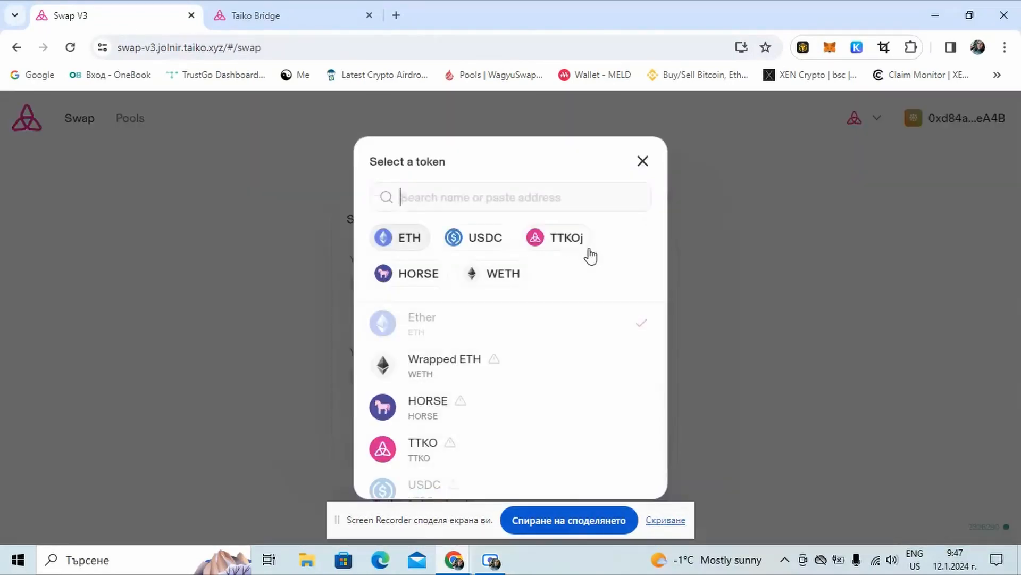
left_click(565, 239)
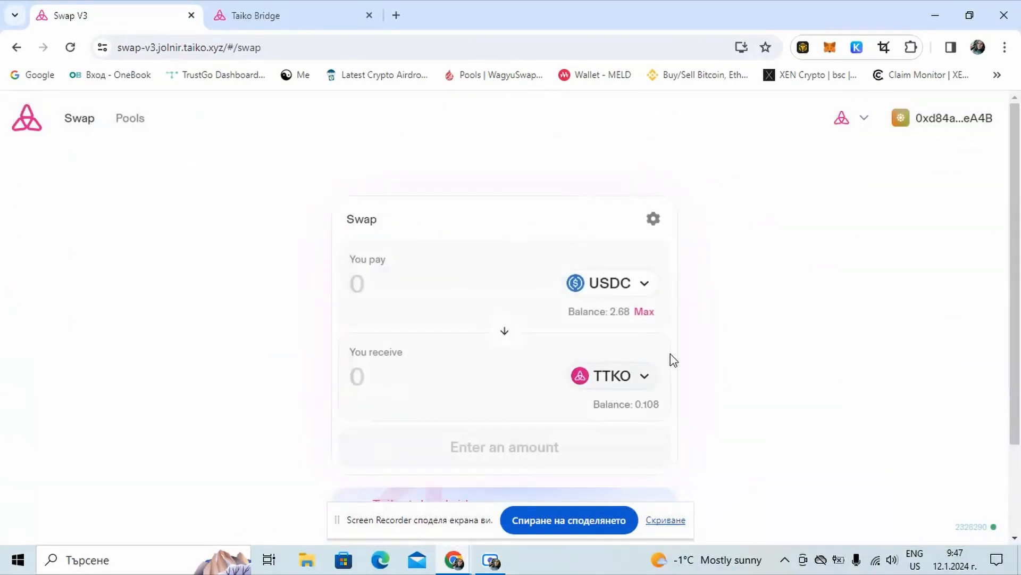
scroll(759, 369, "down", 3)
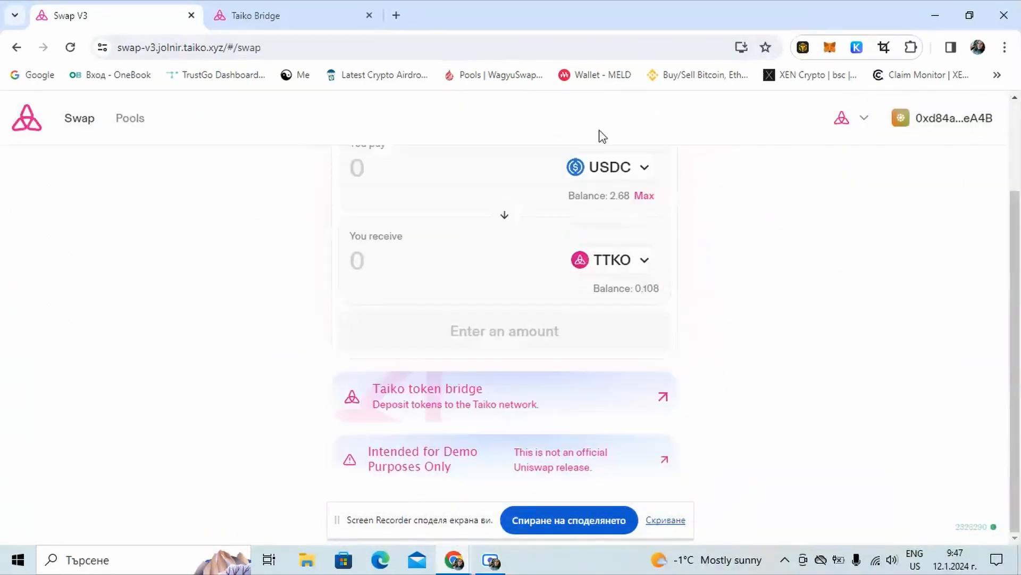
Change the swap pair to pay with ETH and receive WETH
left_click(636, 168)
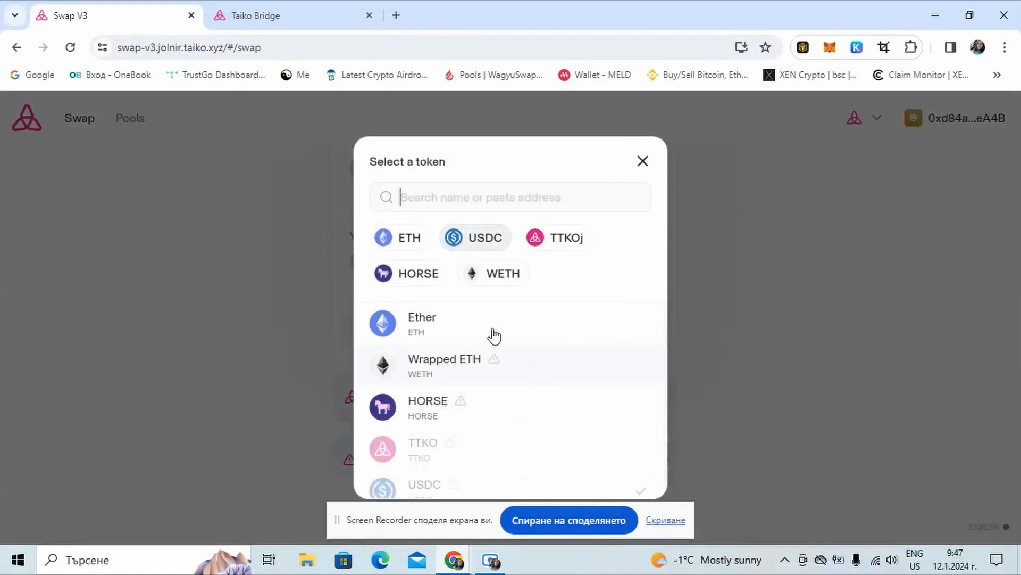
left_click(412, 245)
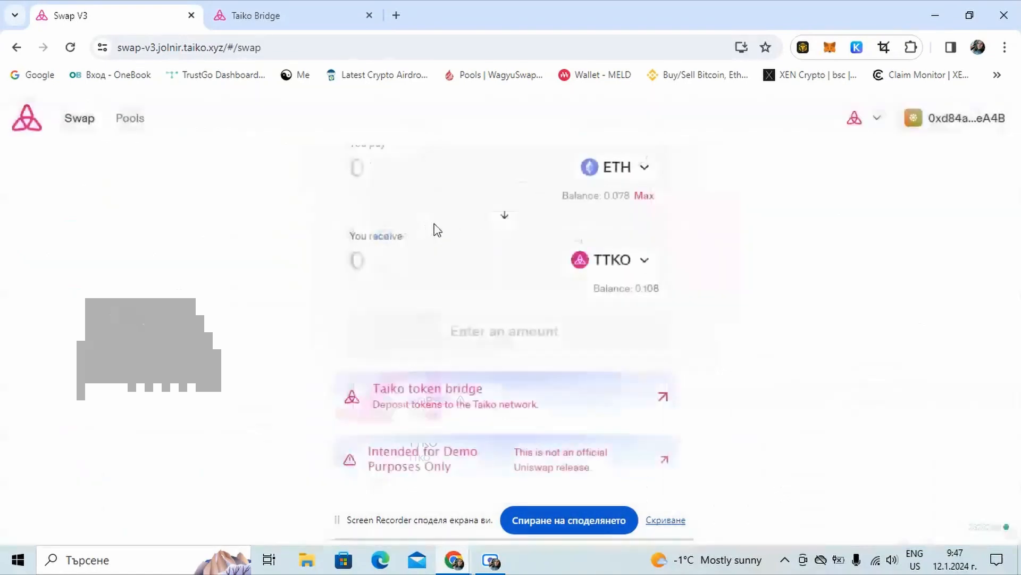
left_click(623, 258)
left_click(503, 278)
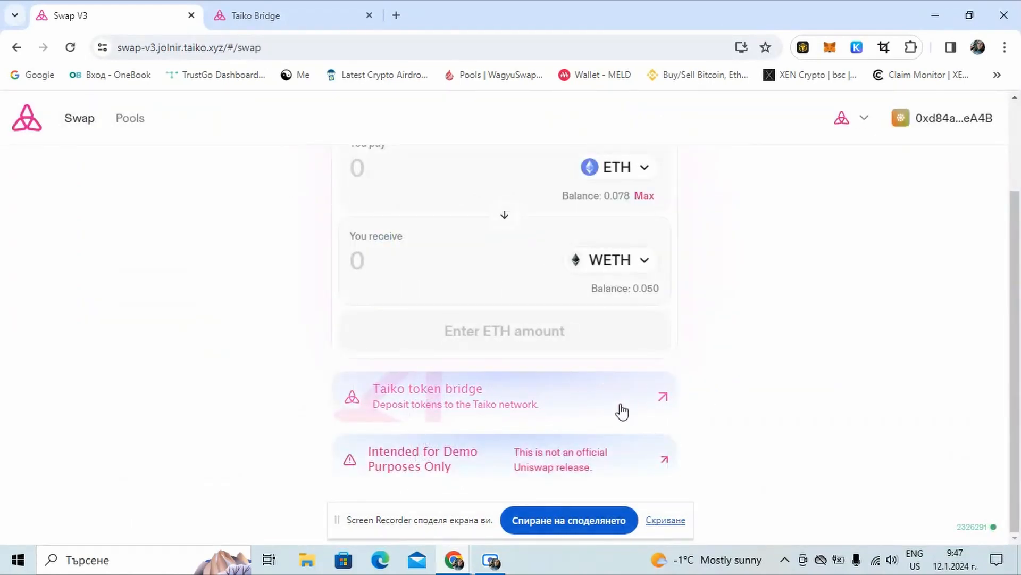
scroll(727, 362, "up", 2)
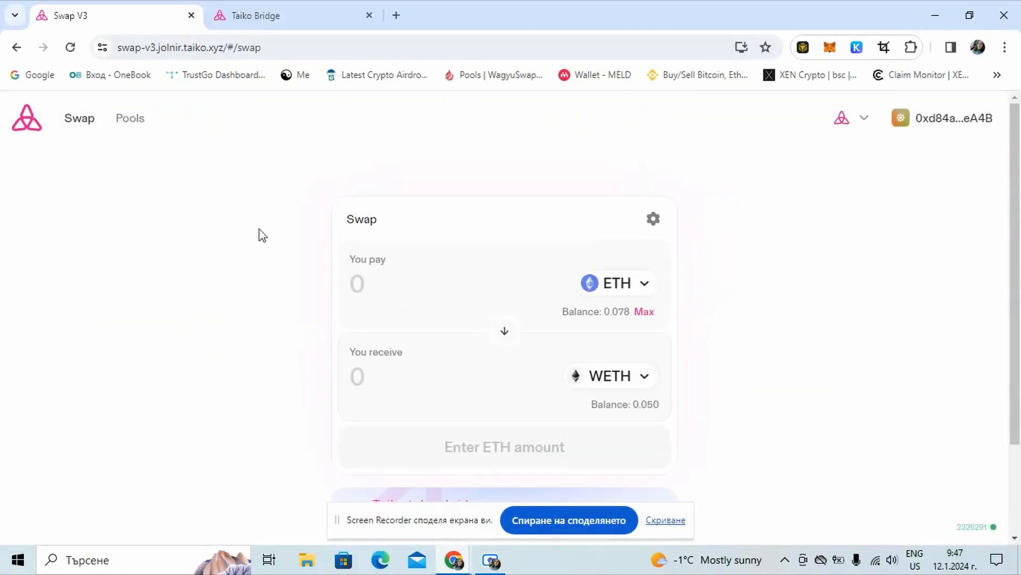
Start a new liquidity position from the Pools page and pair ETH with USDC
left_click(120, 122)
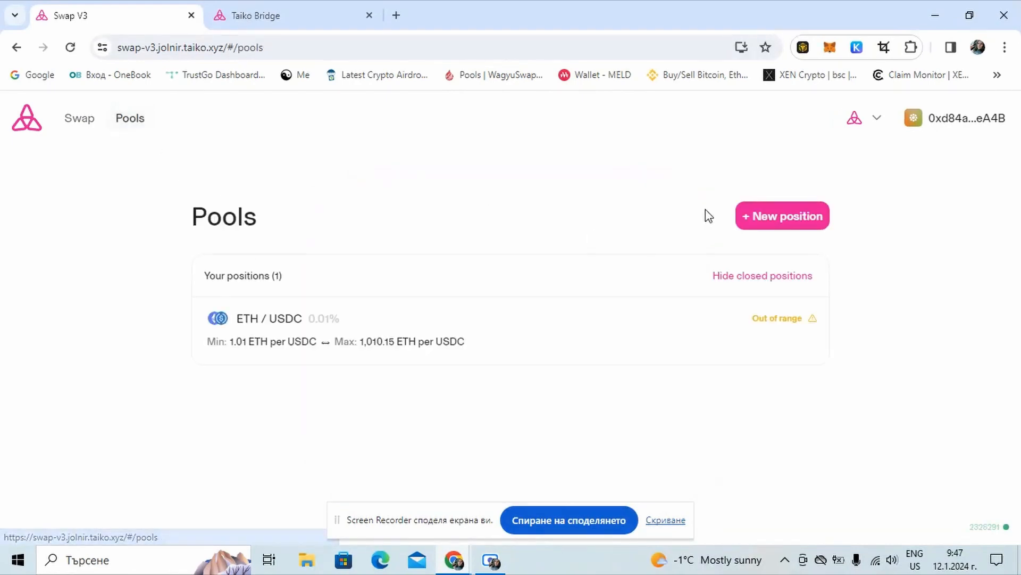
left_click(819, 226)
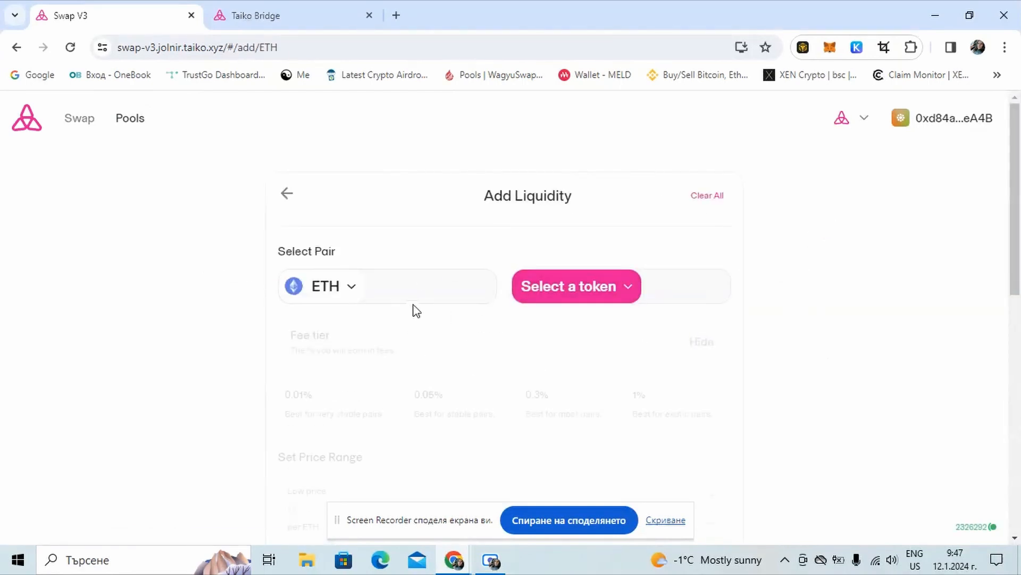
left_click(355, 294)
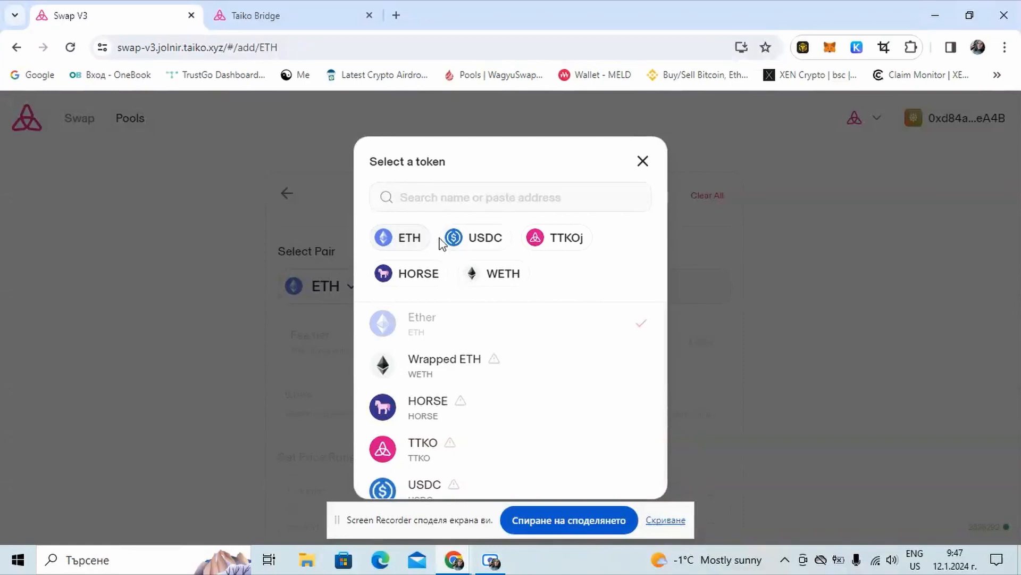
left_click(492, 244)
left_click(342, 290)
left_click(410, 237)
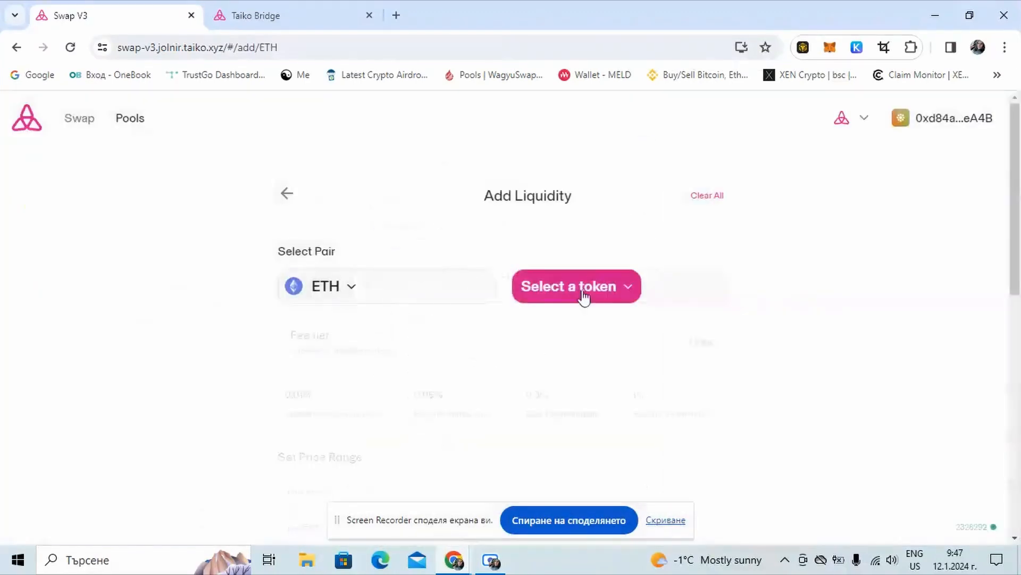
left_click(580, 281)
left_click(455, 238)
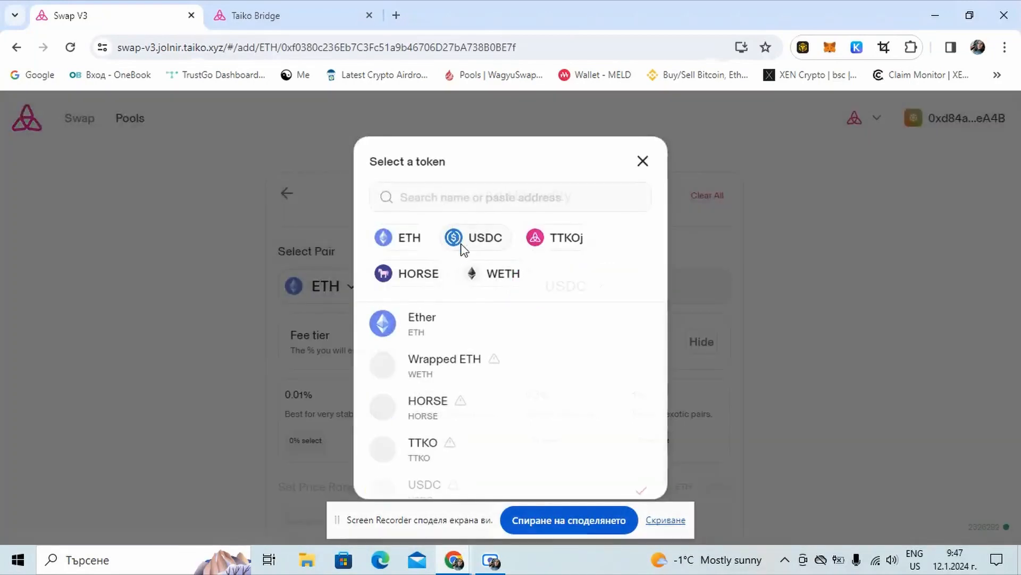
Examine the fee tier, price range and deposit amount sections for the ETH/USDC liquidity position
scroll(880, 288, "down", 3)
scroll(509, 271, "up", 2)
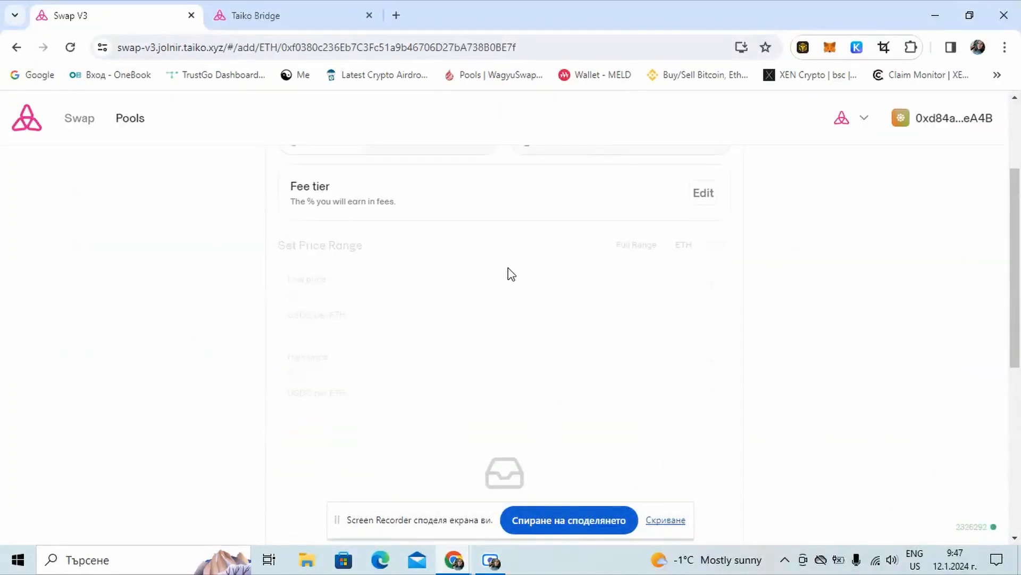
scroll(496, 245, "down", 3)
scroll(498, 245, "down", 5)
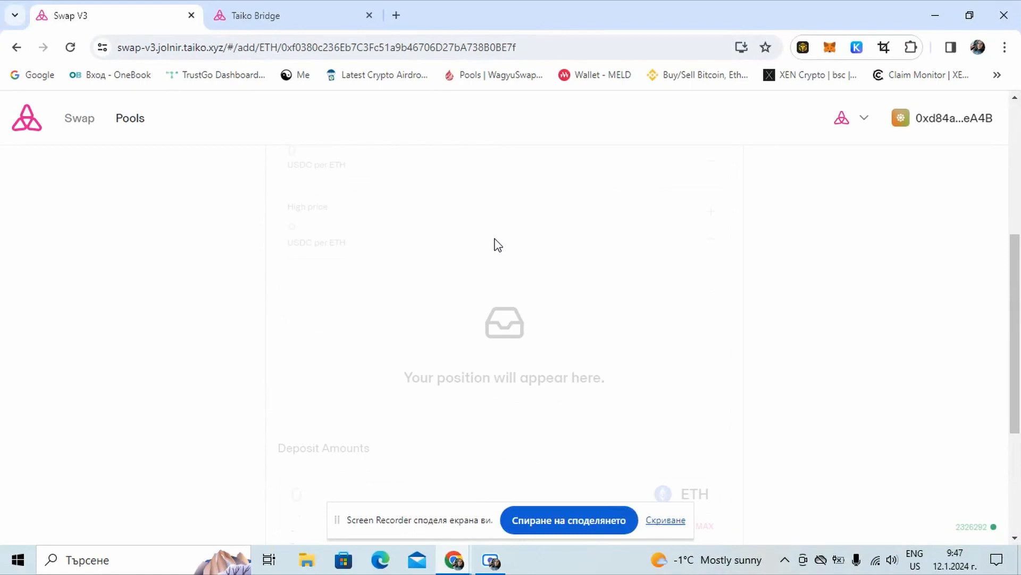
scroll(498, 244, "up", 5)
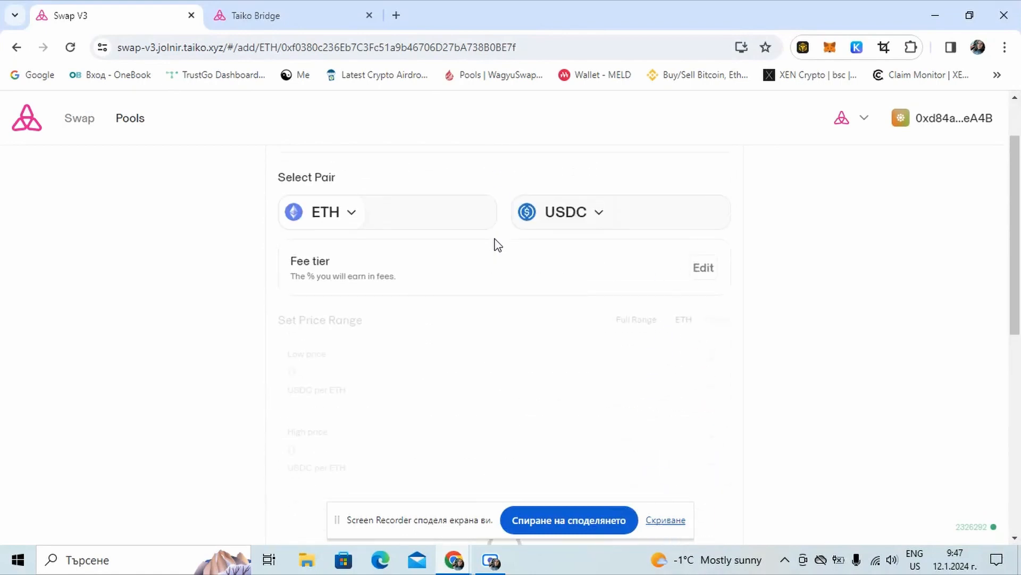
scroll(425, 264, "down", 1)
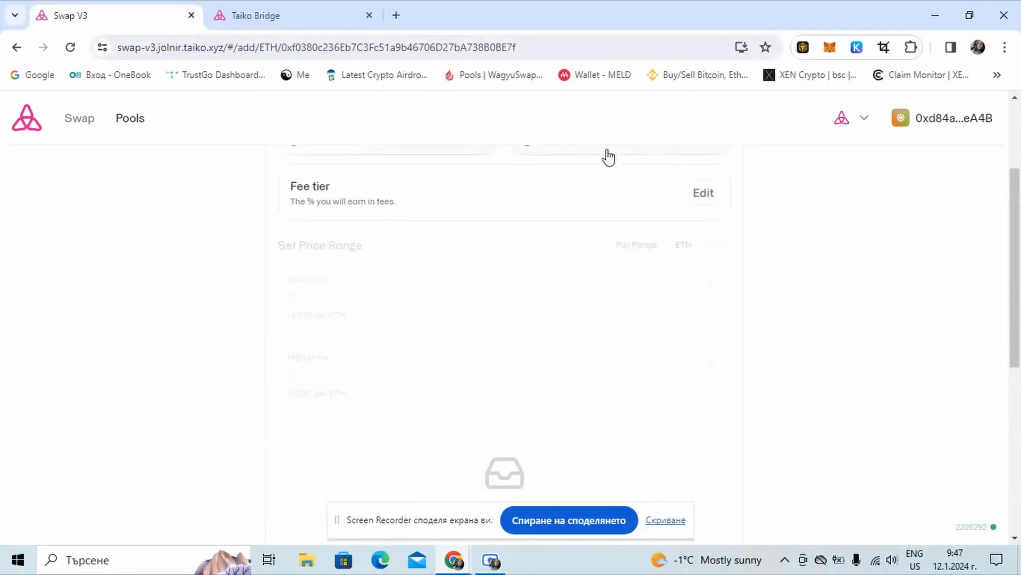
scroll(420, 236, "up", 1)
scroll(420, 235, "up", 2)
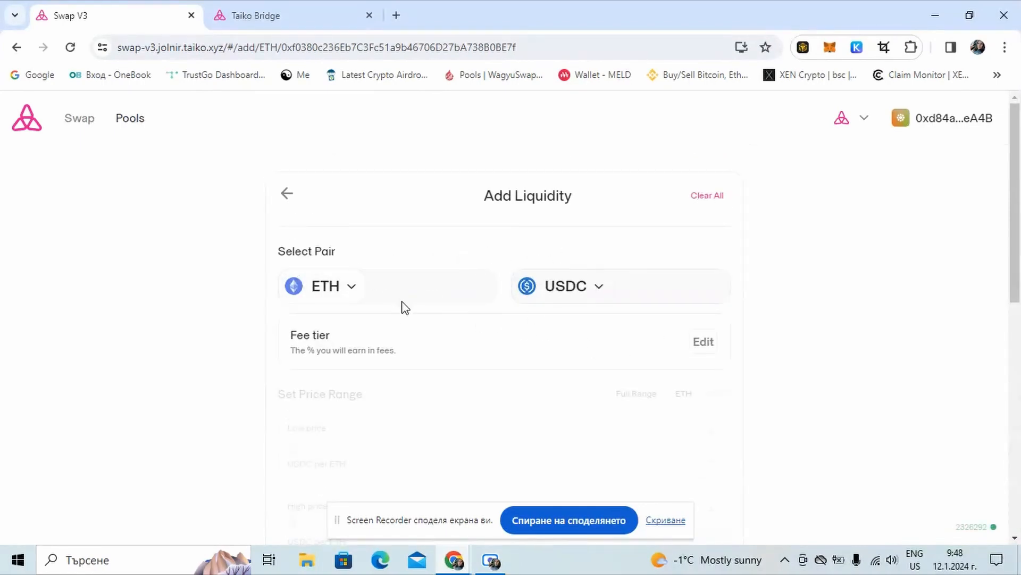
scroll(405, 303, "down", 4)
scroll(798, 290, "up", 1)
scroll(793, 293, "down", 3)
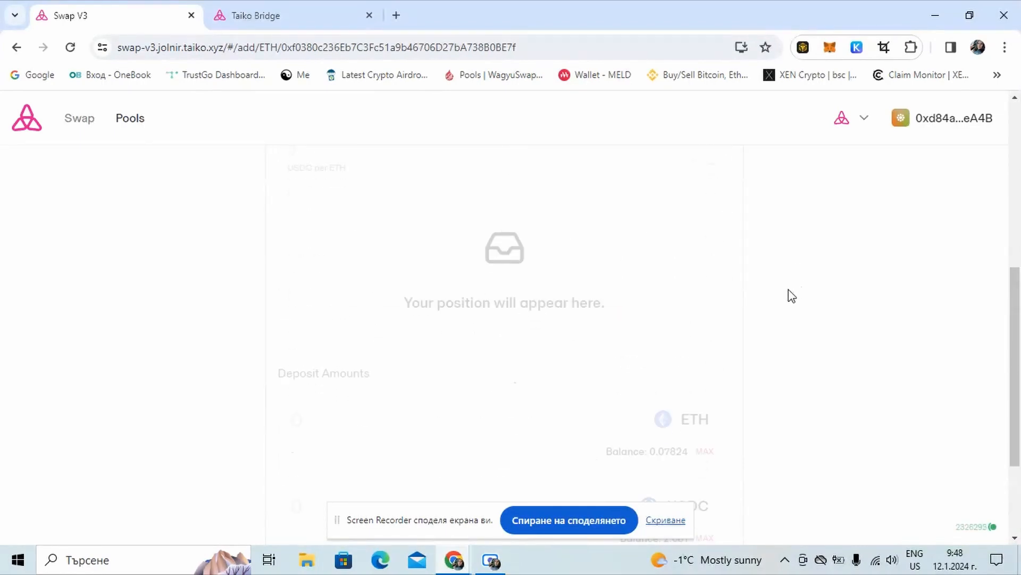
scroll(488, 312, "down", 2)
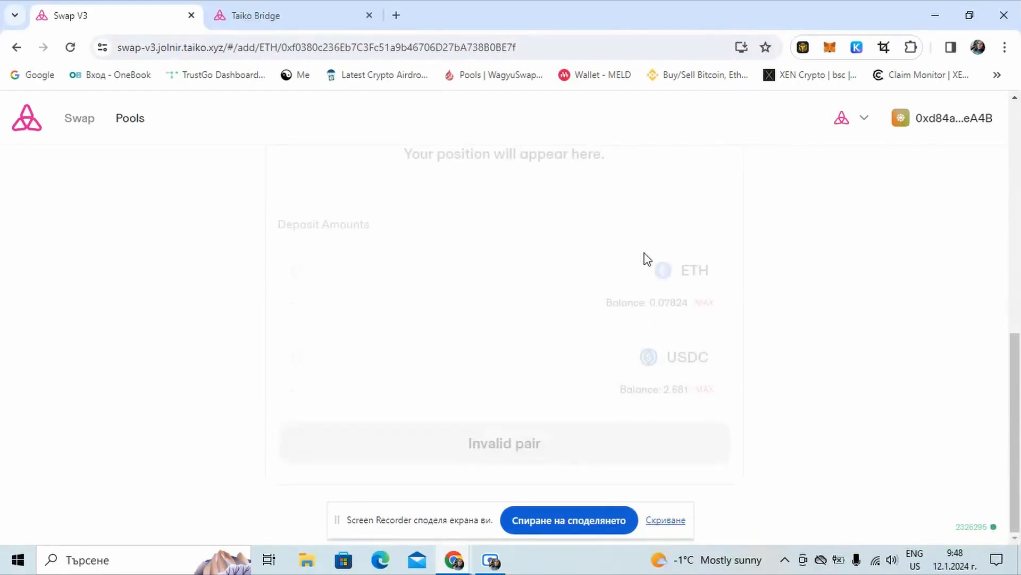
scroll(647, 259, "up", 10)
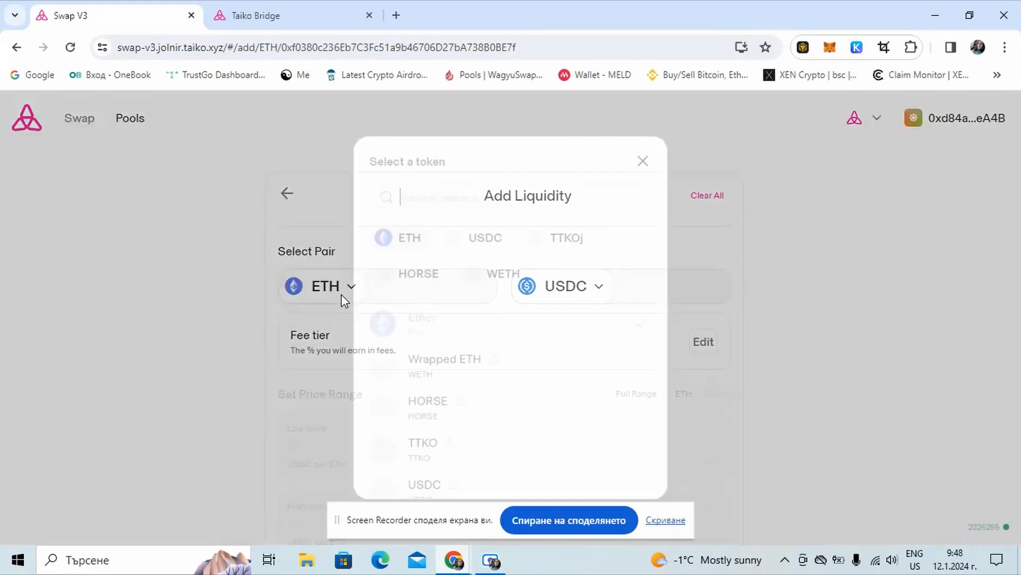
Change the liquidity pair to USDC and TTKO
left_click(339, 294)
left_click(499, 243)
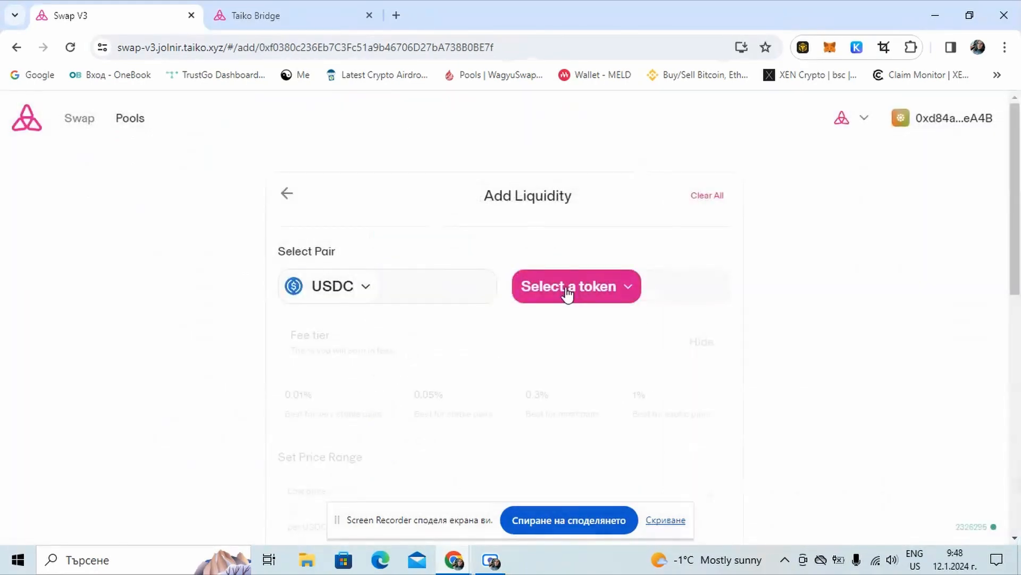
left_click(565, 290)
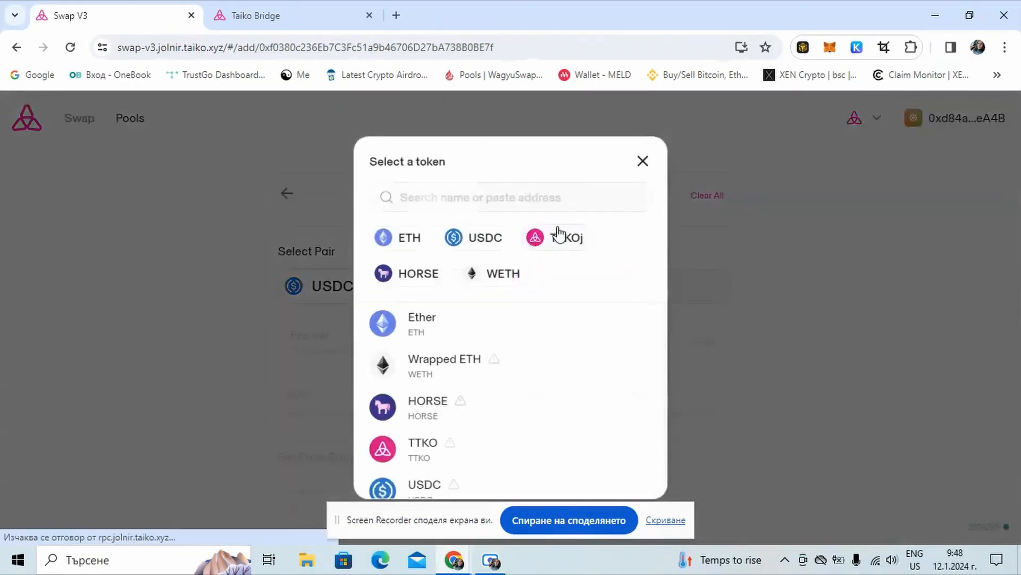
left_click(553, 238)
scroll(358, 239, "down", 2)
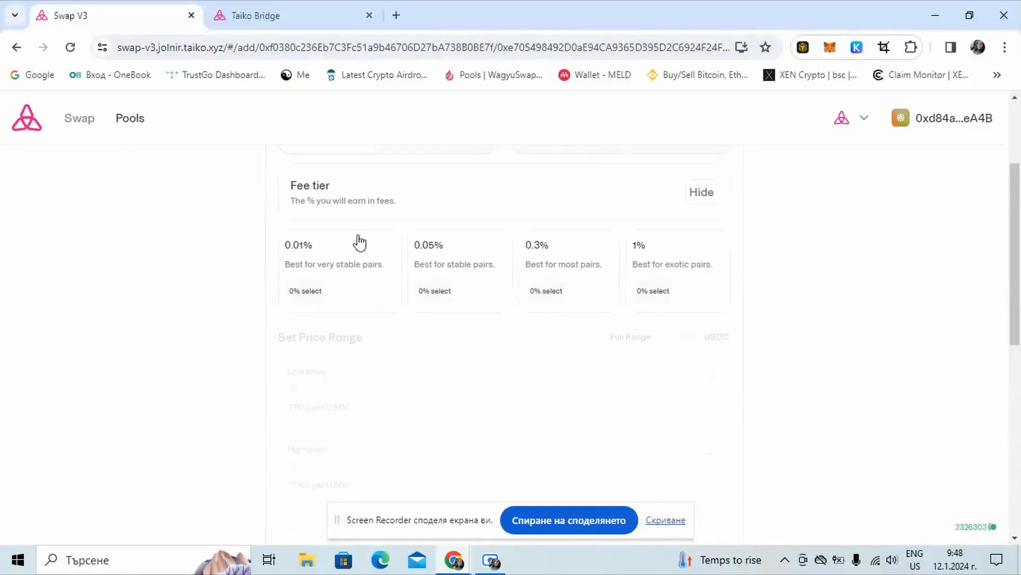
scroll(607, 174, "up", 2)
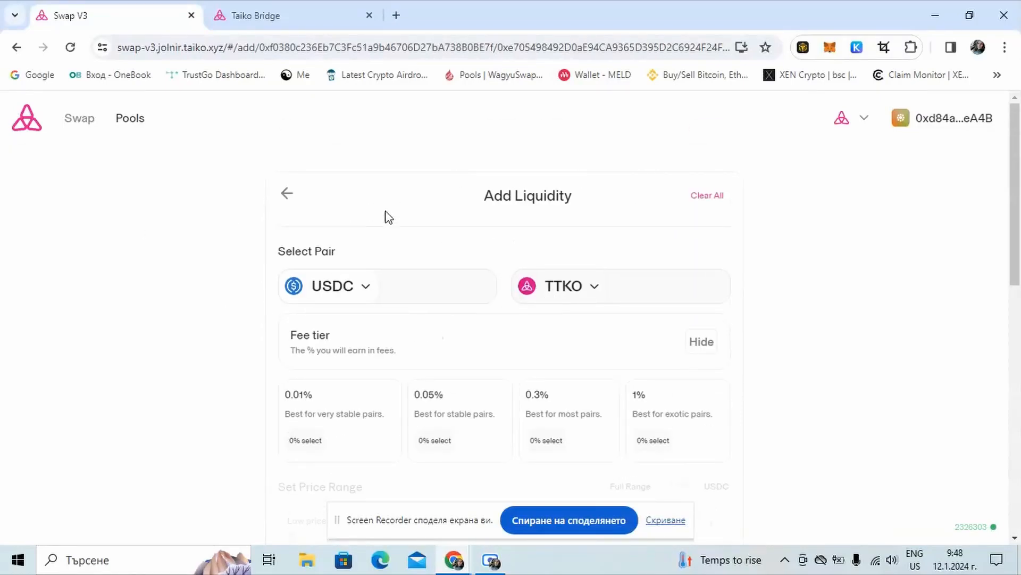
Select the 0.01% fee tier for the USDC/TTKO position
scroll(550, 246, "down", 3)
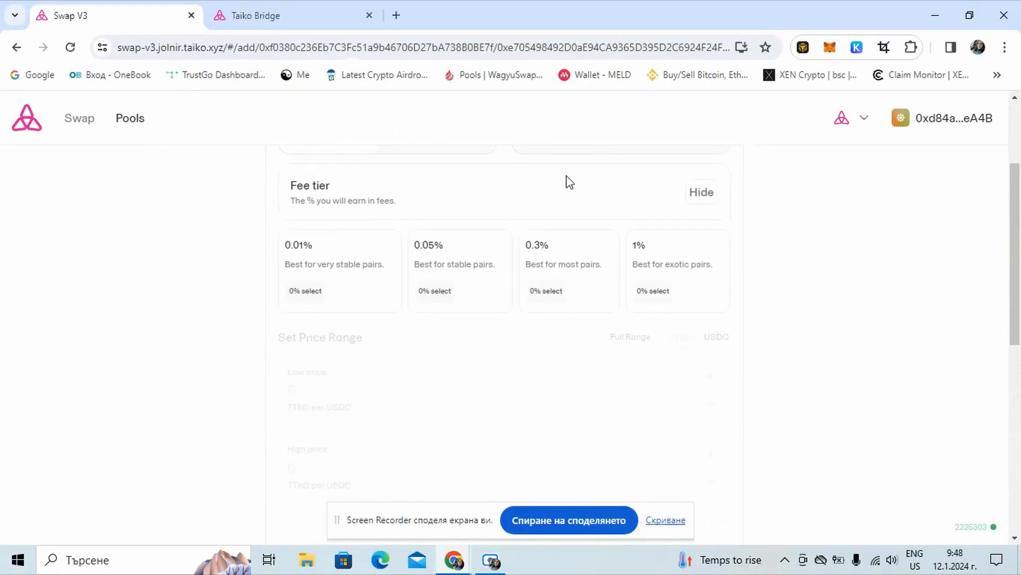
left_click(349, 266)
scroll(527, 310, "down", 5)
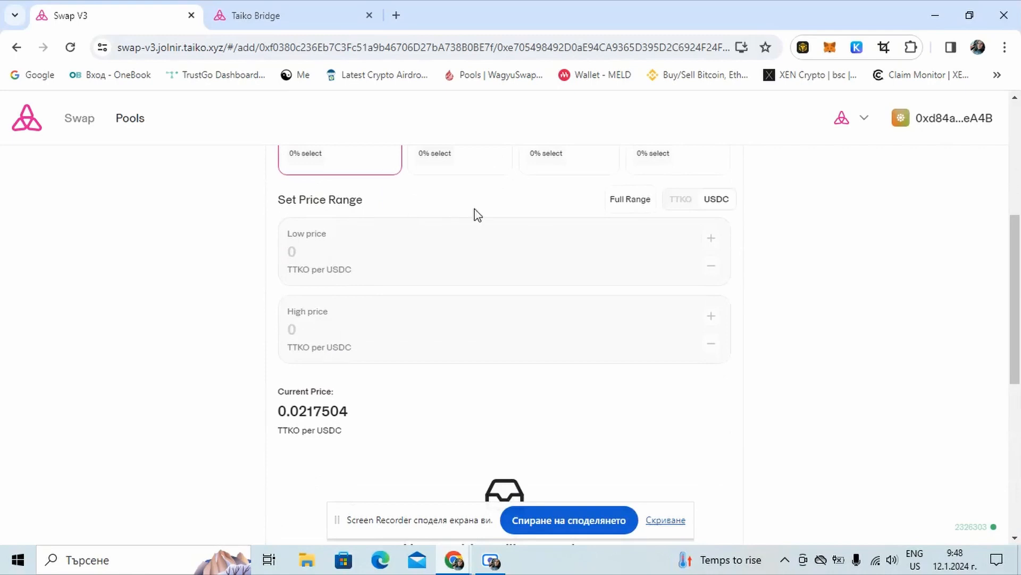
Set the price range to a low price of about 0.001 and a high price of 1 TTKO per USDC
scroll(354, 265, "down", 4)
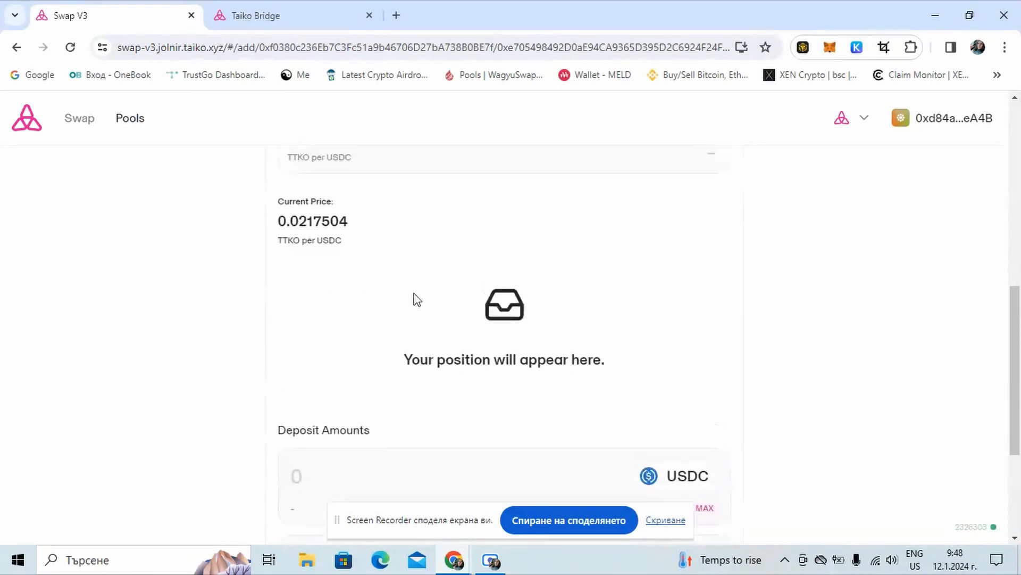
scroll(415, 298, "up", 4)
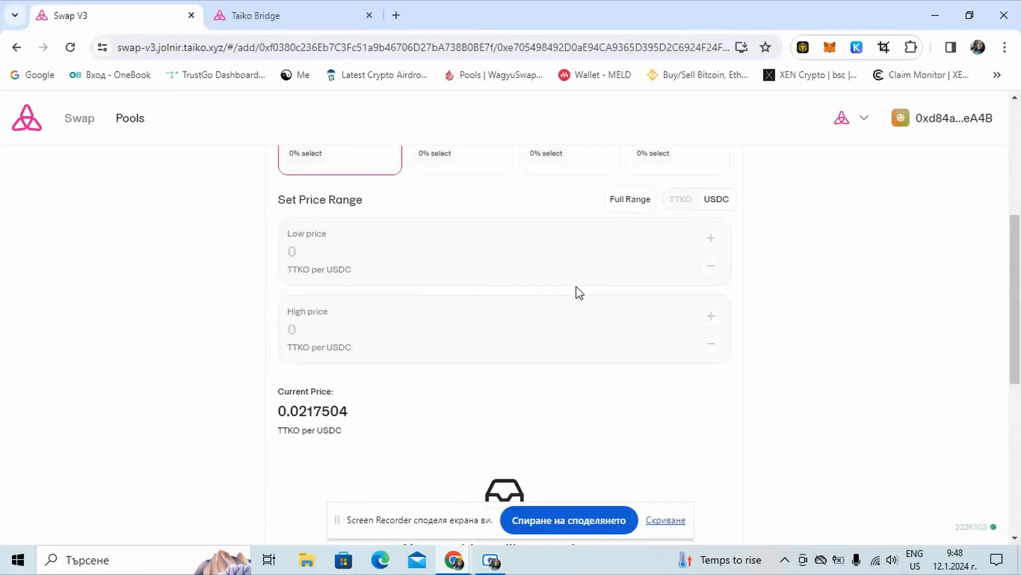
left_click(353, 336)
left_click(292, 331)
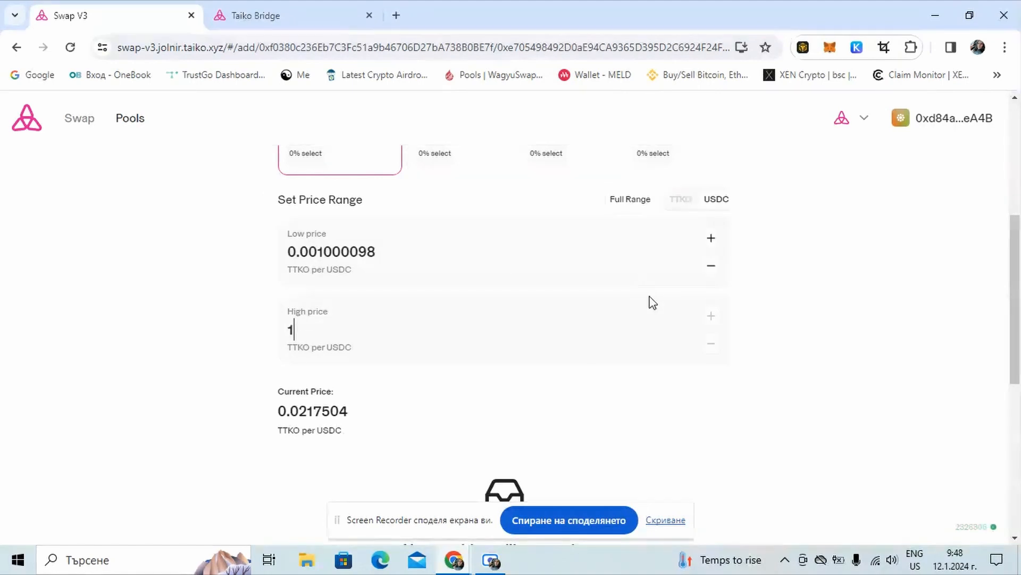
Review the price range, the USDC and TTKO deposit amount fields, and the selected pair and fee tier
scroll(399, 317, "down", 3)
scroll(385, 330, "up", 3)
scroll(362, 381, "down", 1)
scroll(482, 404, "down", 4)
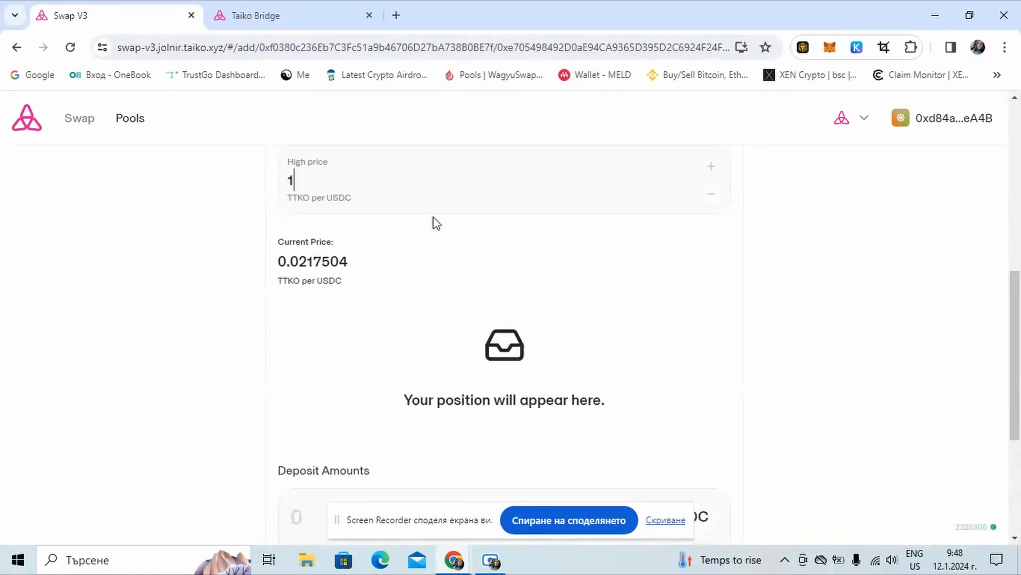
scroll(514, 322, "down", 2)
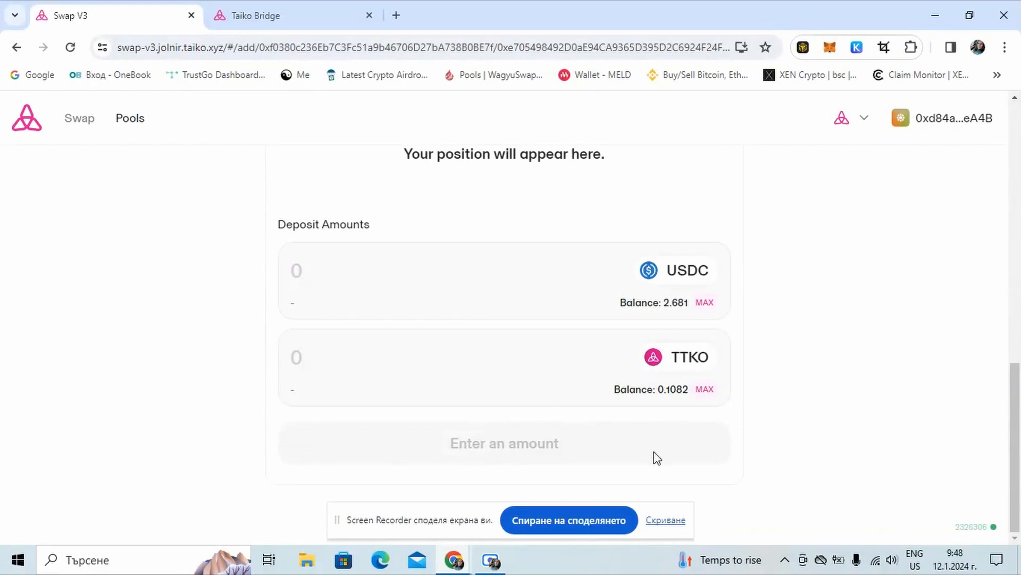
scroll(920, 360, "up", 5)
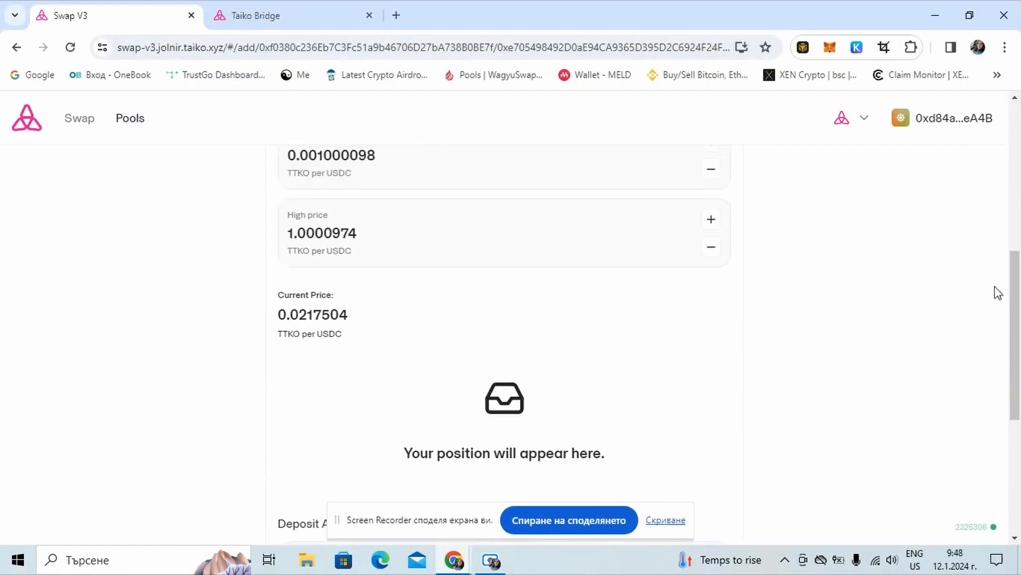
scroll(577, 287, "up", 6)
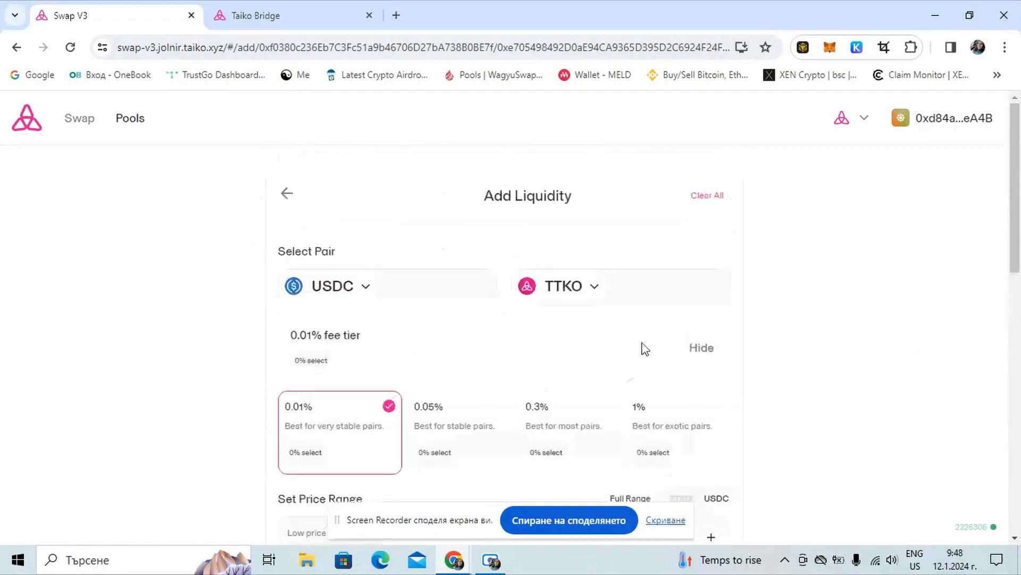
Clear the Add Liquidity form and open the existing ETH/USDC 0.01% position from the list of pool positions
left_click(705, 196)
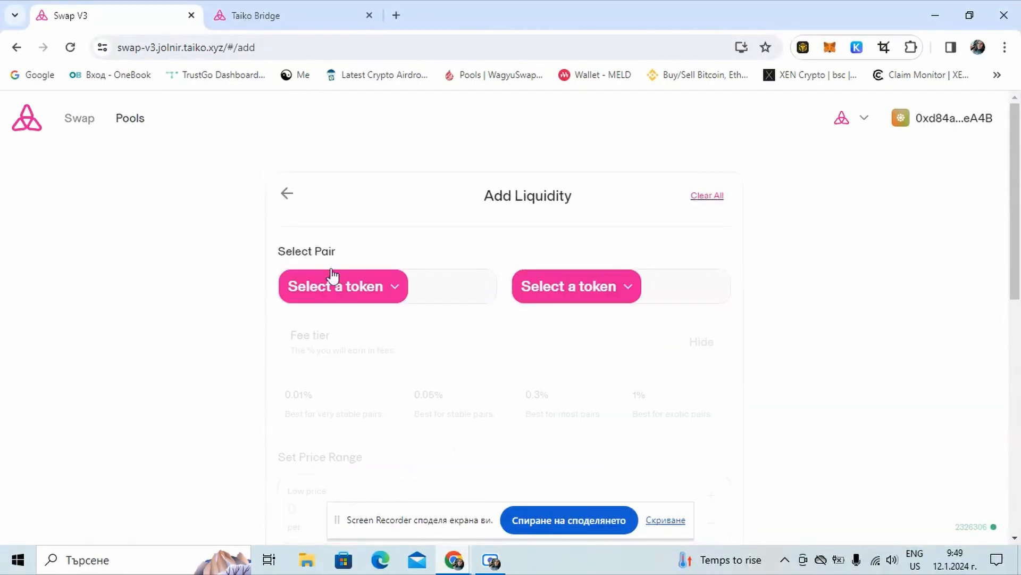
left_click(134, 124)
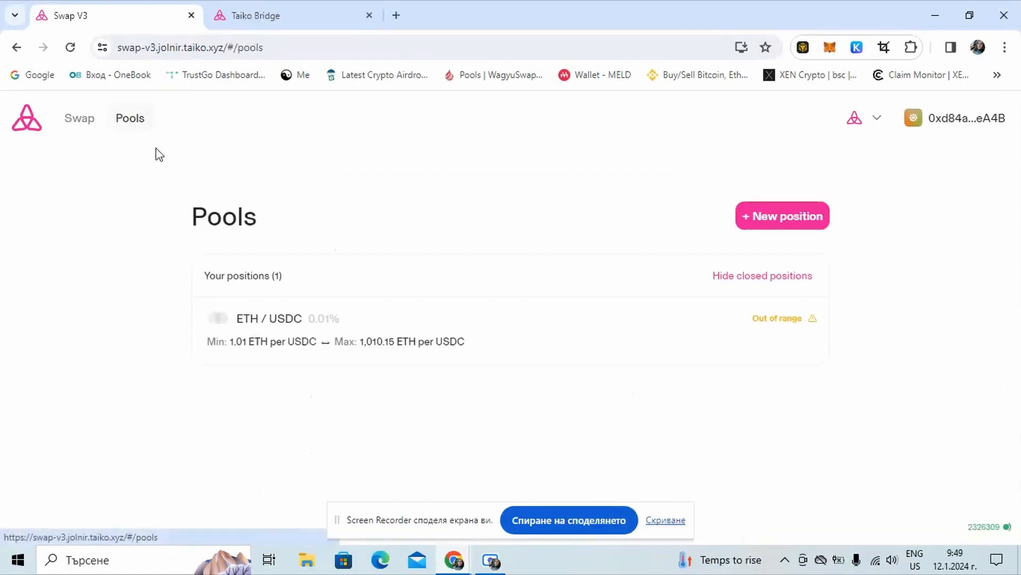
left_click(270, 323)
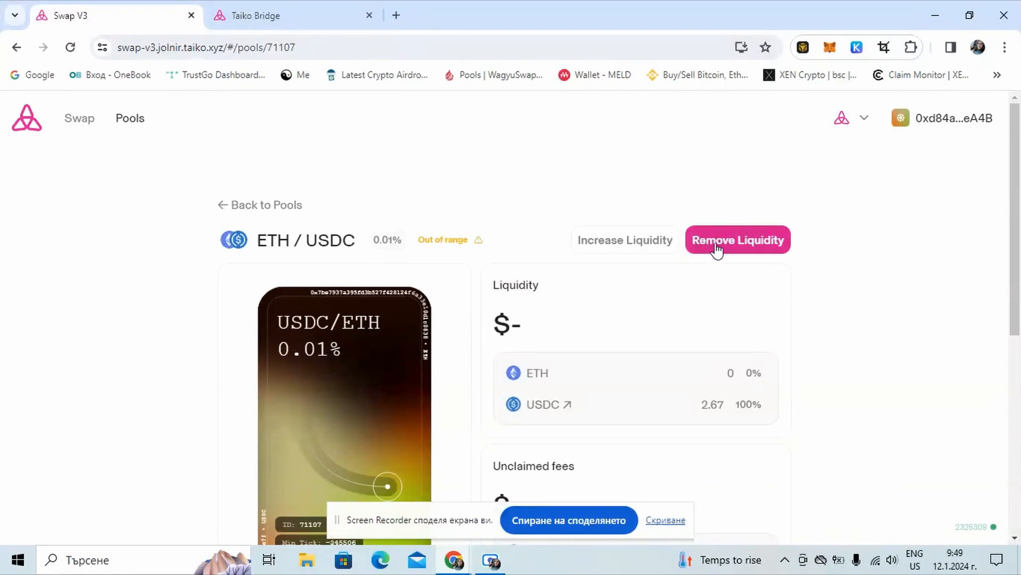
Open liquidity removal for the ETH/USDC position, set the amount to 10%, and review the removal form without submitting it
left_click(744, 248)
left_click_drag(385, 354, 401, 358)
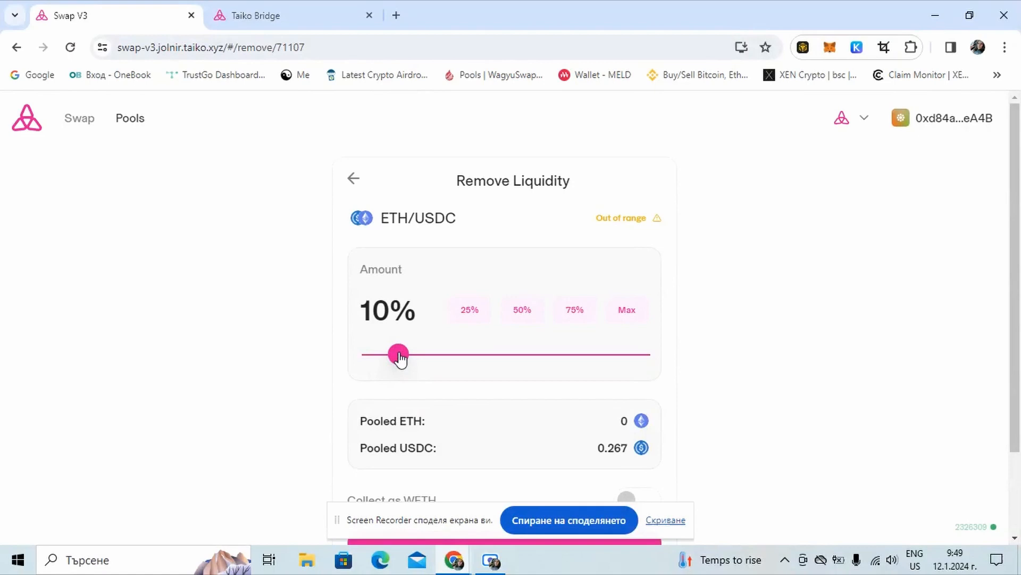
left_click_drag(399, 354, 399, 364)
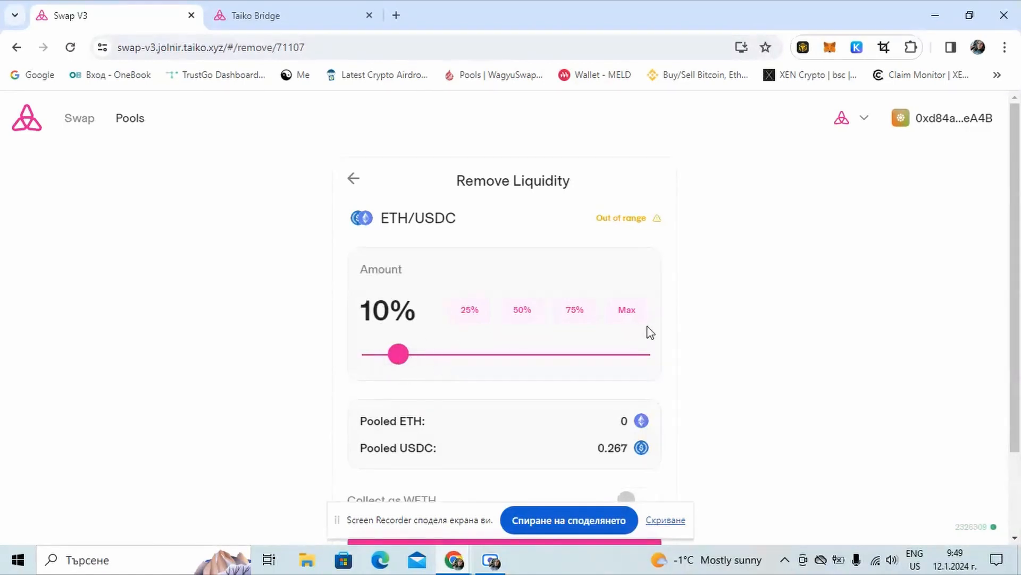
scroll(660, 343, "down", 2)
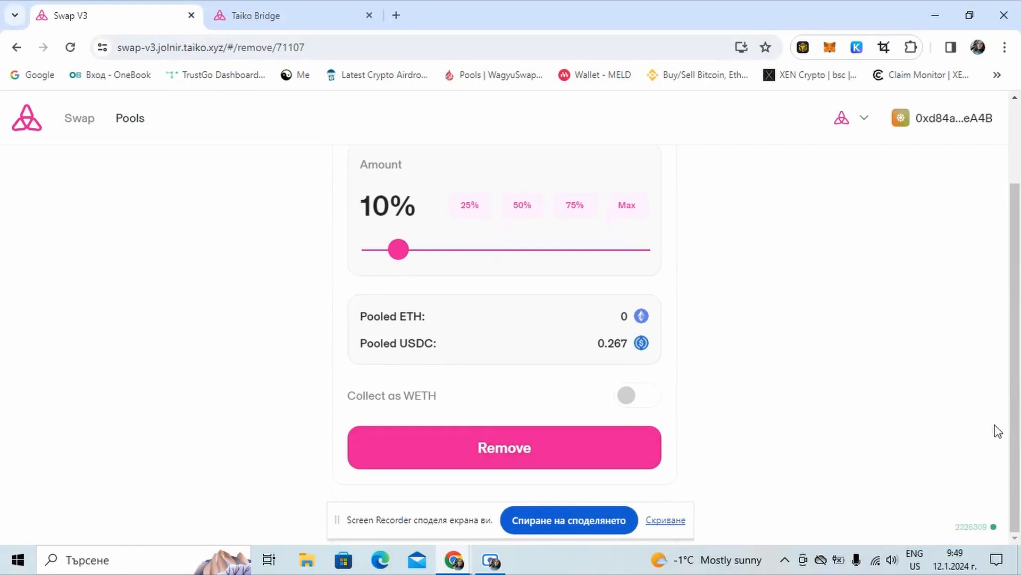
scroll(649, 347, "up", 2)
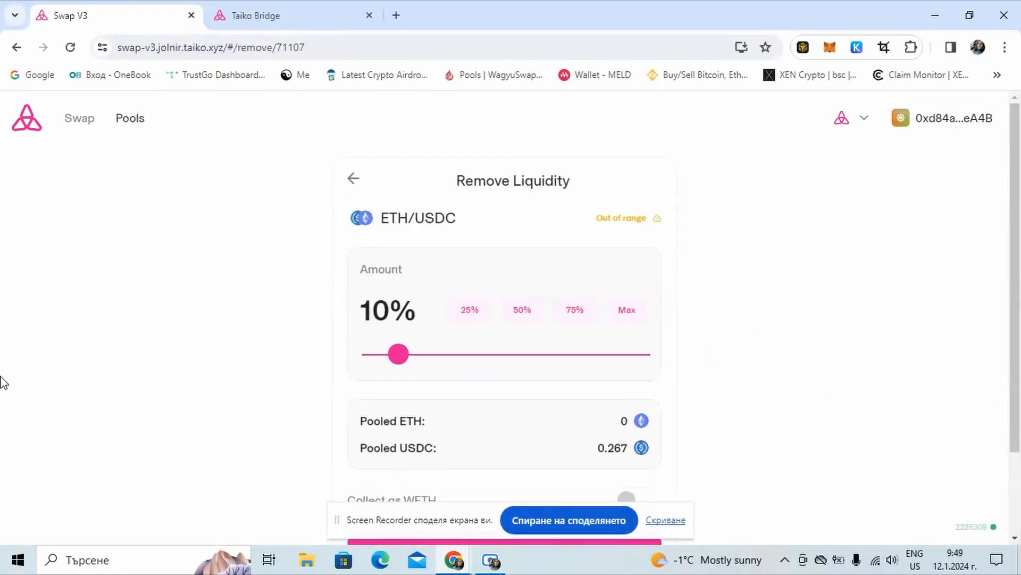